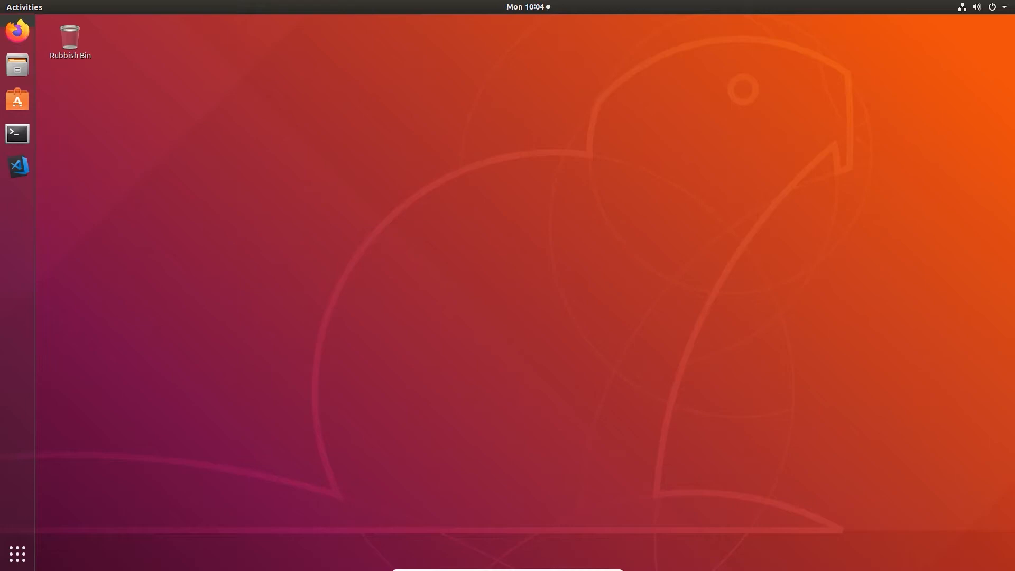
Launch Firefox and load the Jenkins dashboard at localhost:8080
click(17, 31)
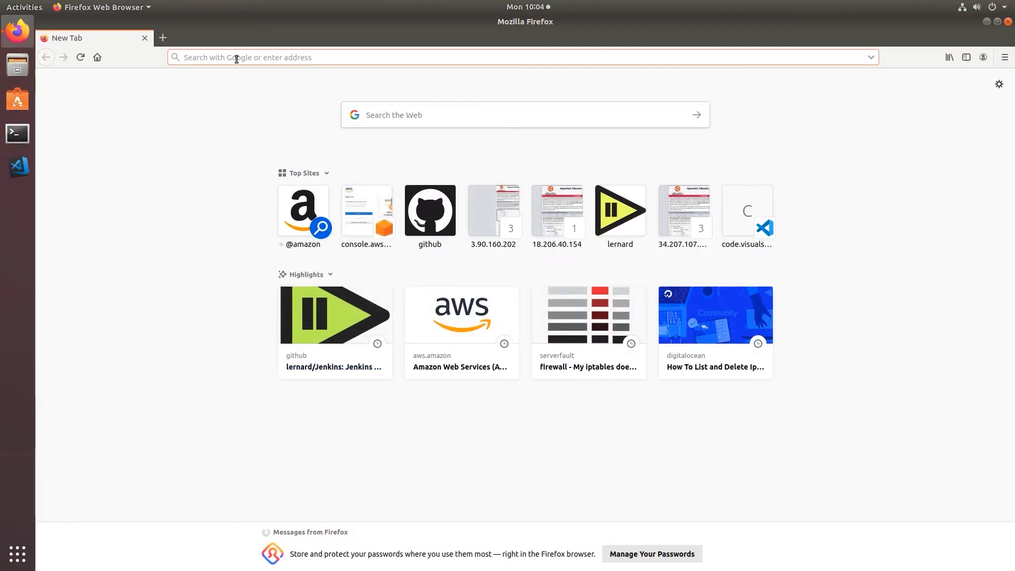
text(http://loca)
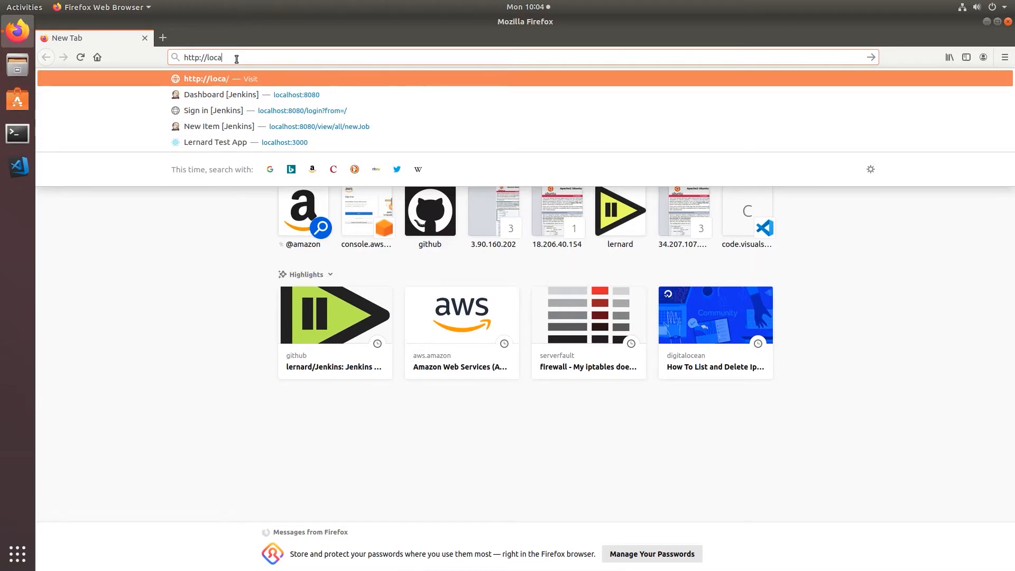
key(Down)
key(Return)
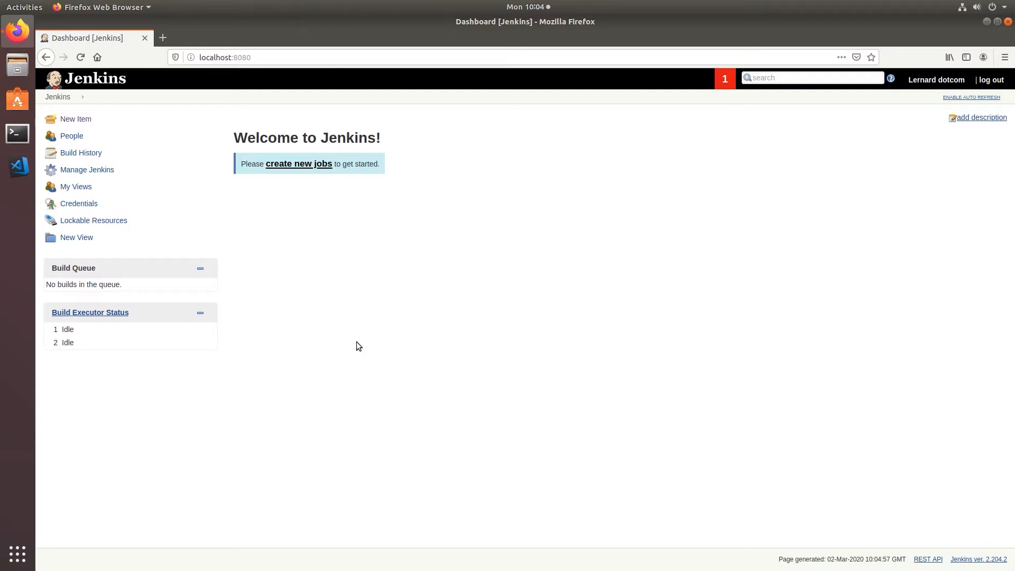
Create a new Freestyle project item named Section3
click(71, 118)
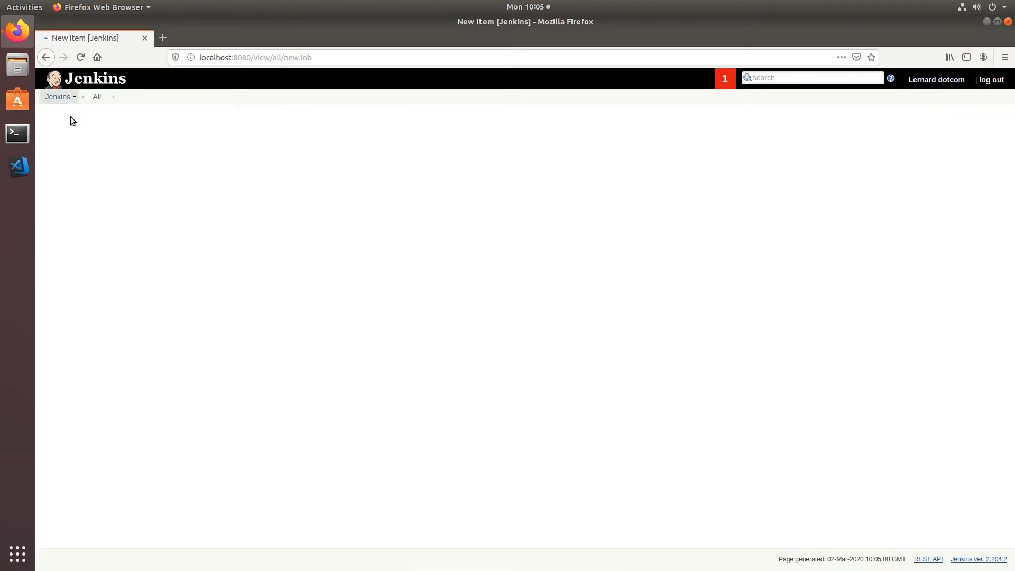
text(Section)
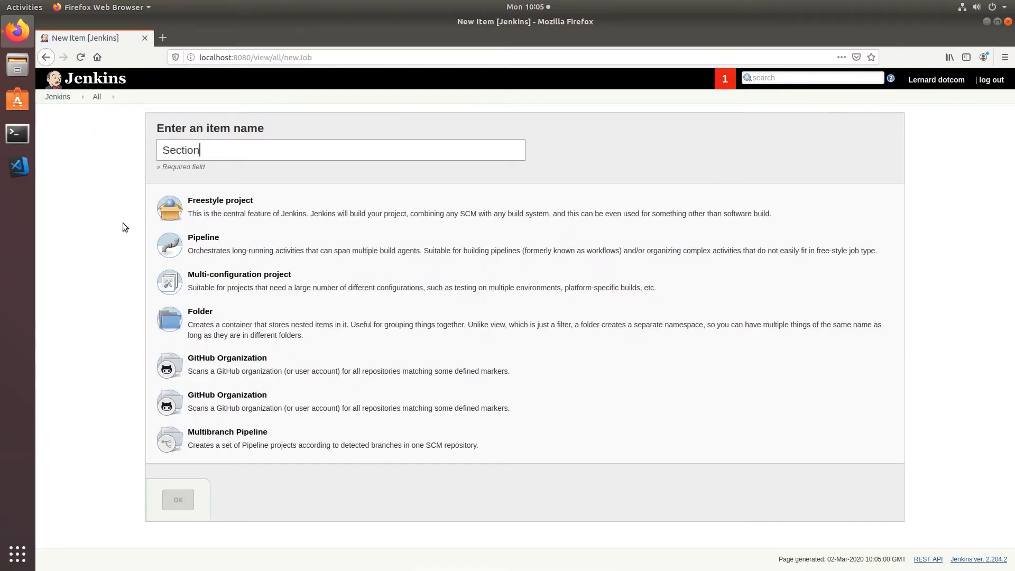
text(3)
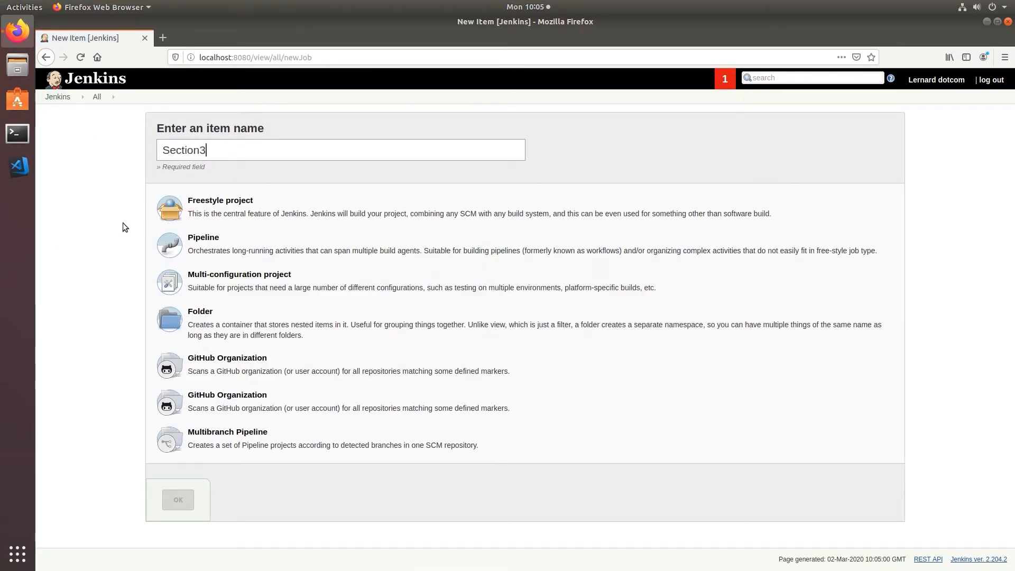
click(201, 214)
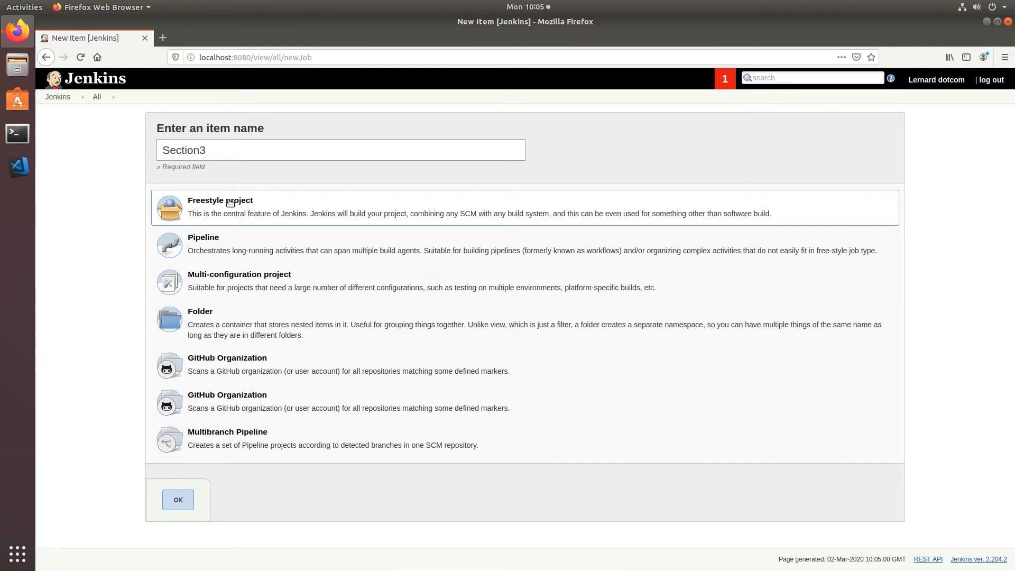
click(172, 503)
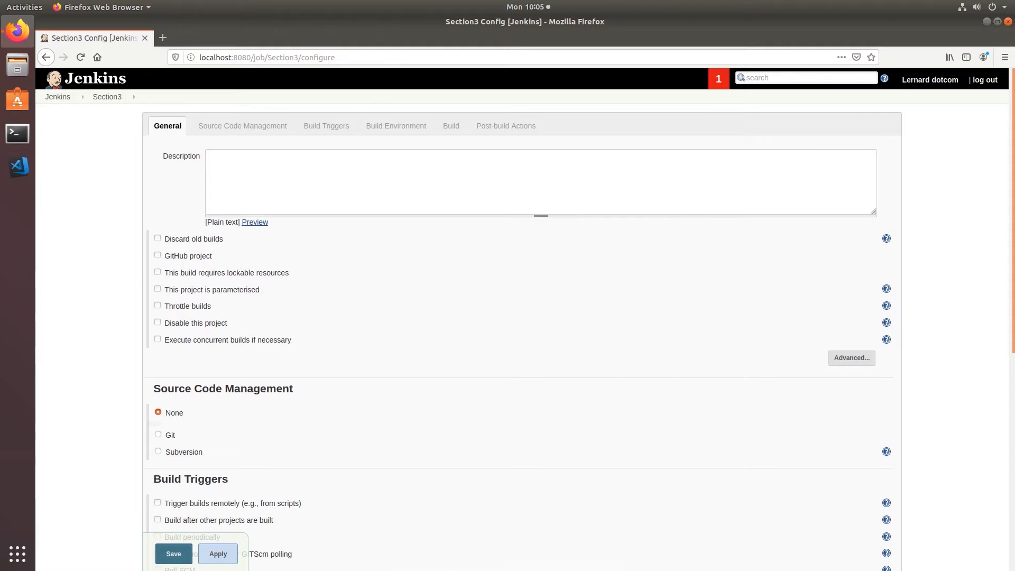
Describe Section3 as 'A simple build project, made manually for section3 of chapter 4' and choose Git
click(282, 169)
text(A simple build project, made manually for section)
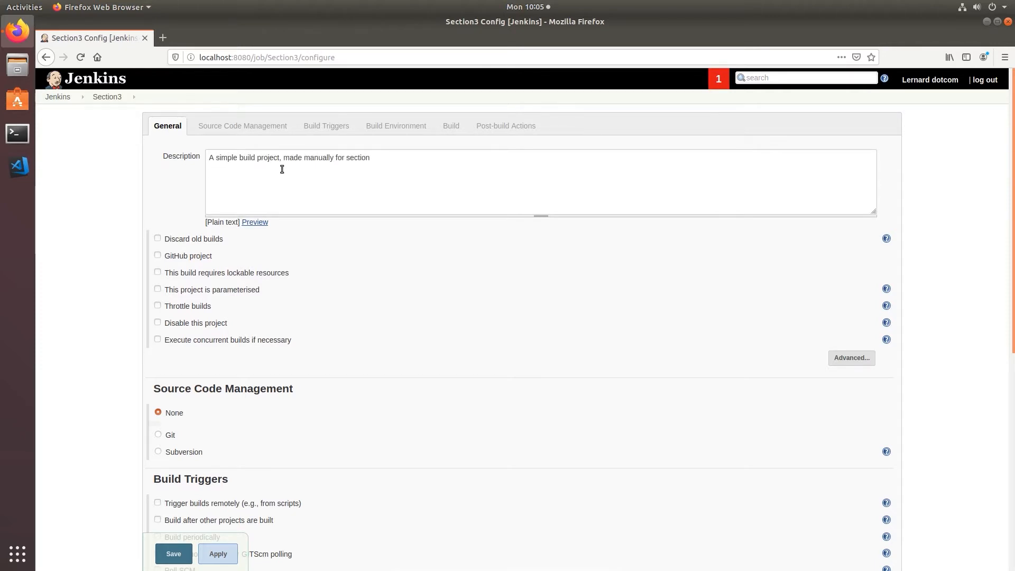
text(3 of chapter 4, Lernard.com)
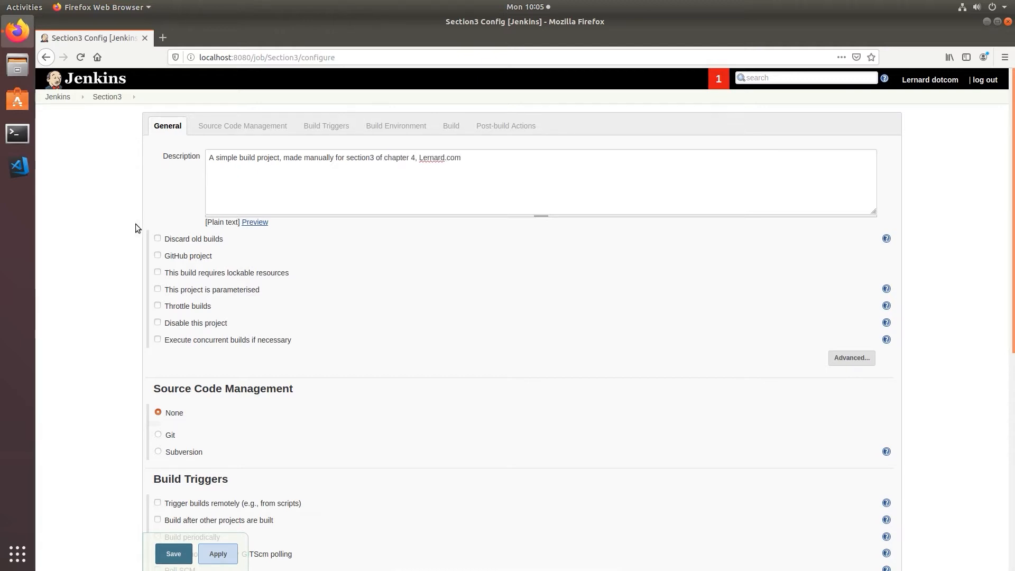
scroll(111, 275, down, 5)
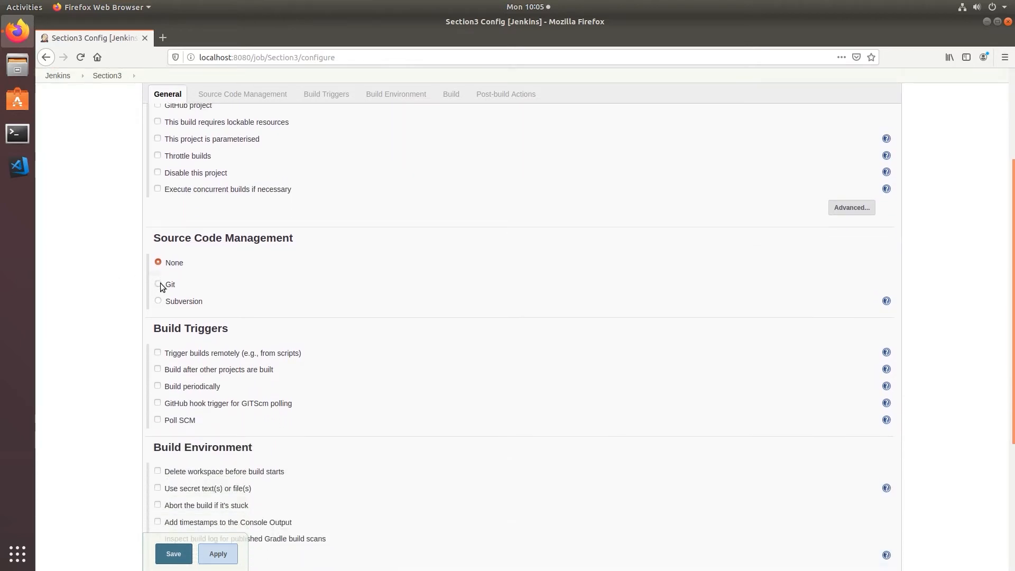
click(159, 284)
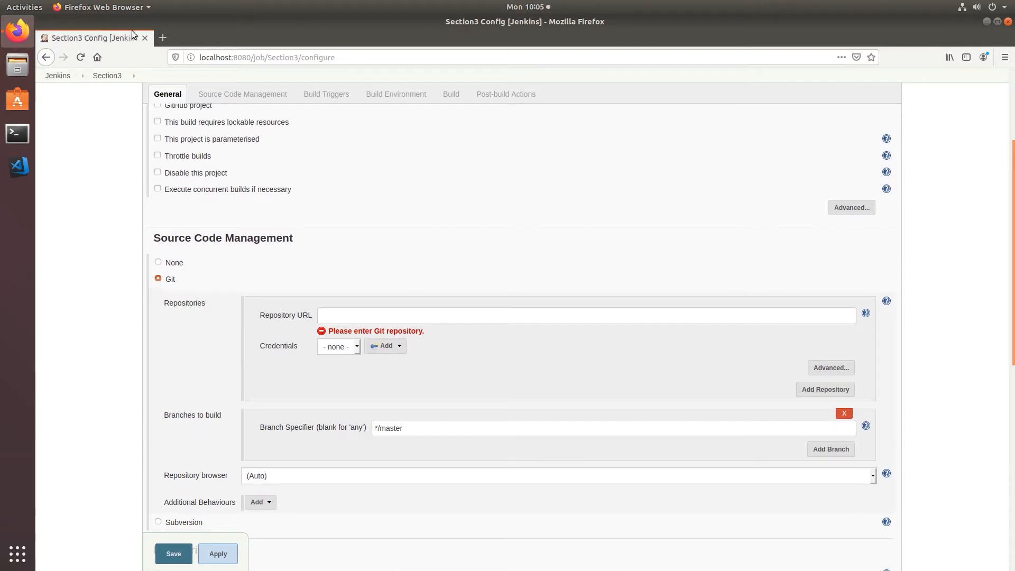
click(162, 38)
On GitHub, open example-web-app and select its HTTPS clone URL
text(github)
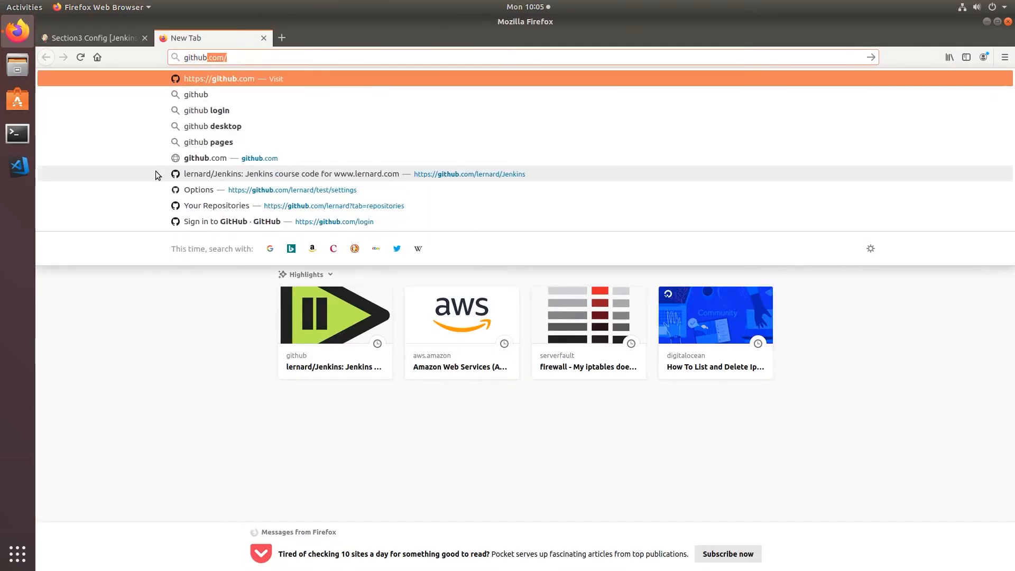
key(Return)
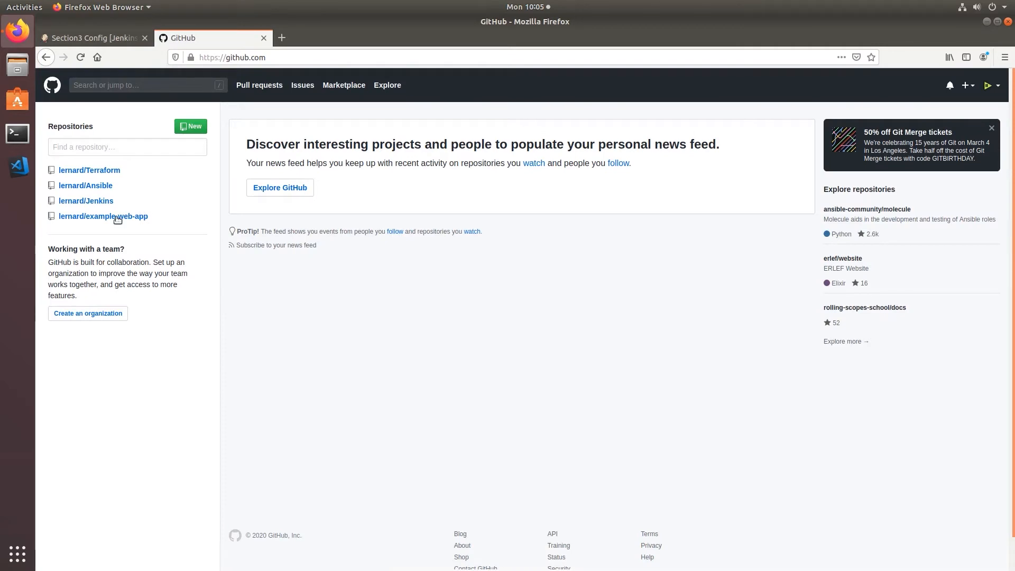
click(115, 217)
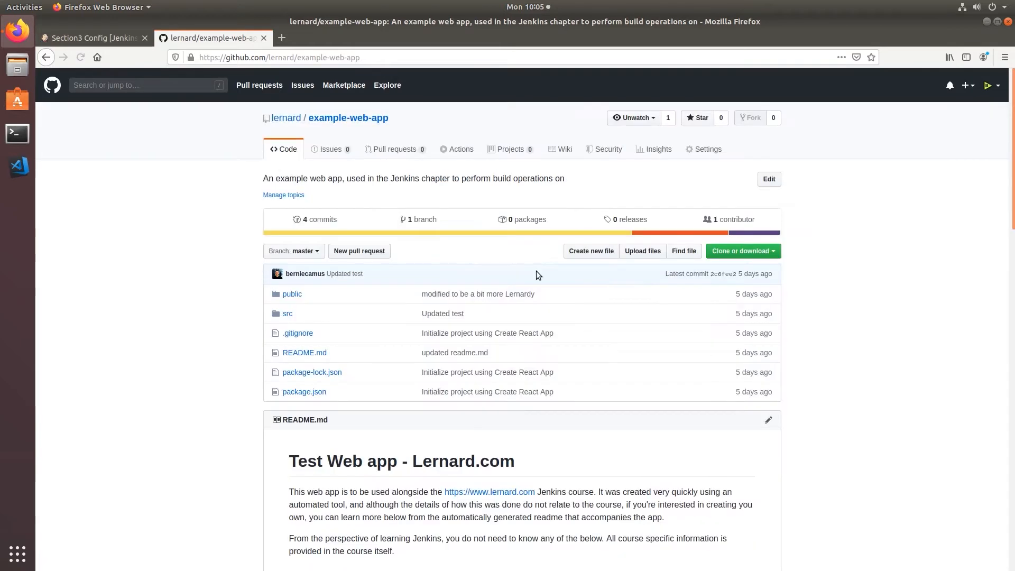
click(771, 253)
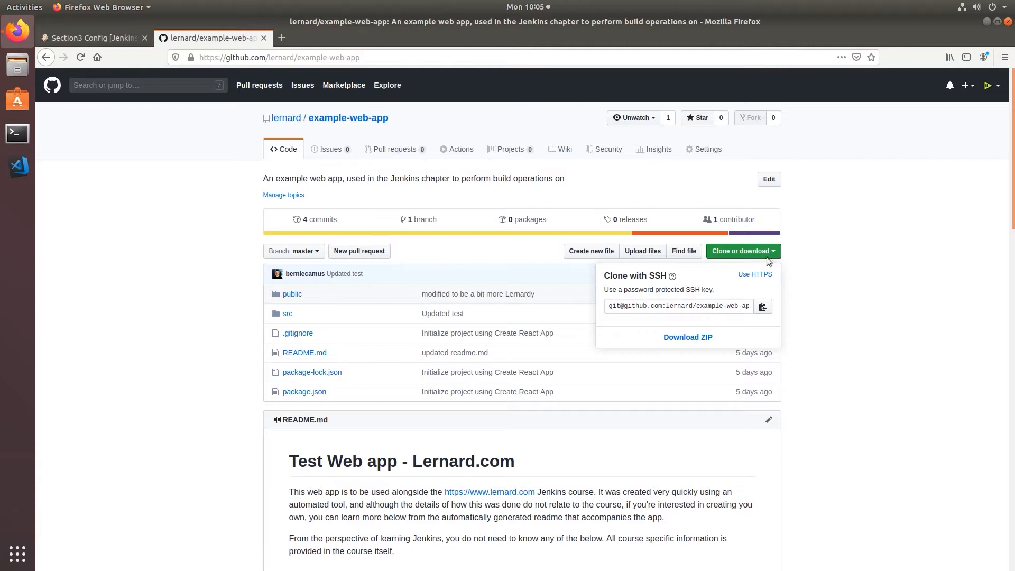
click(756, 276)
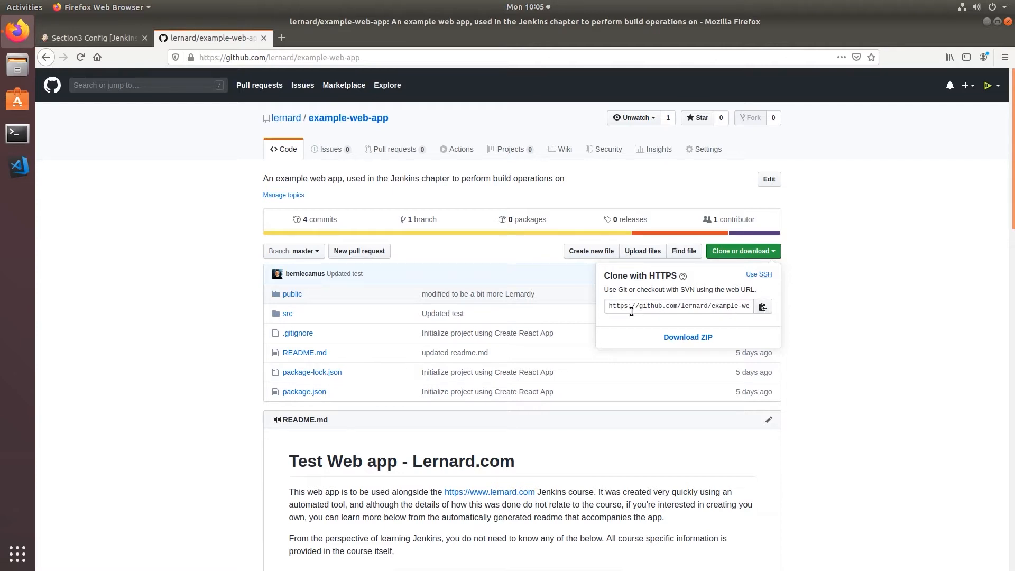
drag(609, 307, 807, 302)
key(ctrl+c)
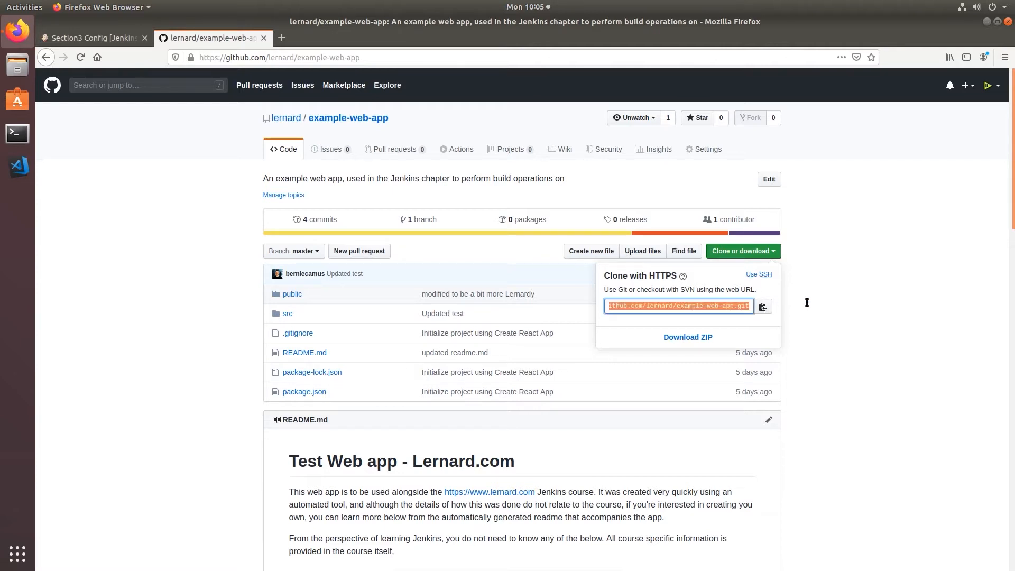
Paste the example-web-app clone URL as Repository URL and start adding Jenkins credentials
click(119, 39)
right_click(335, 314)
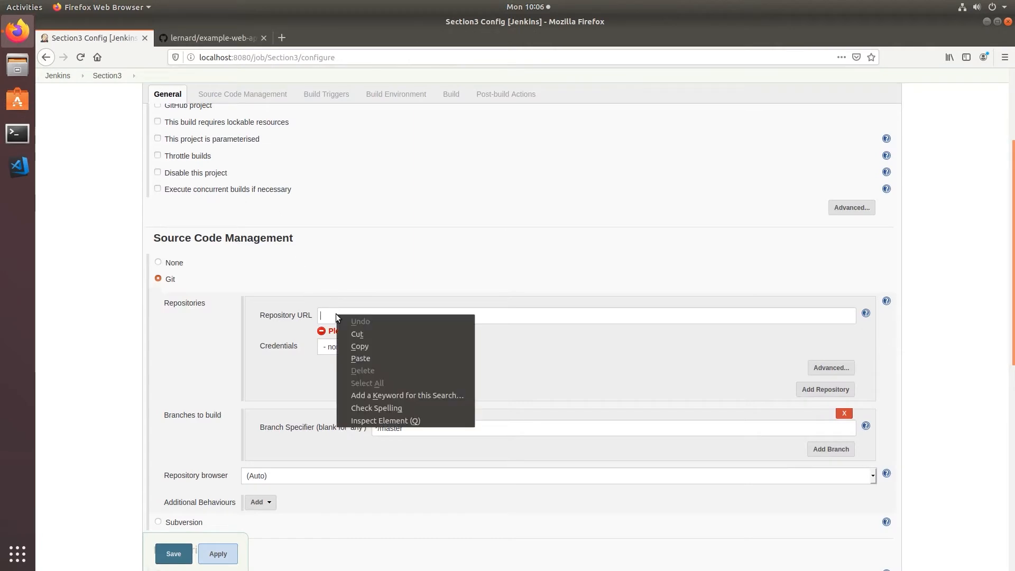
click(360, 359)
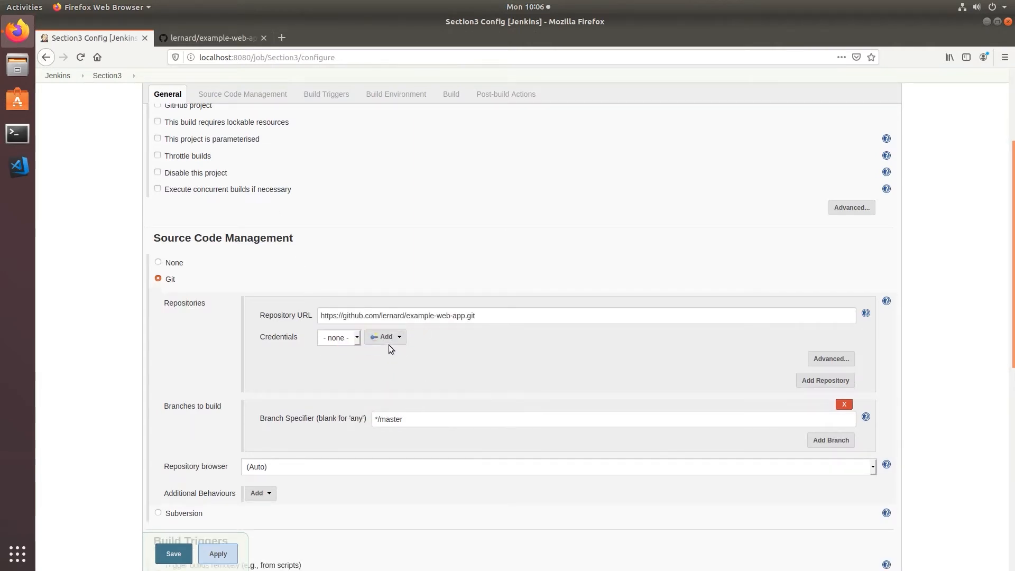
click(376, 338)
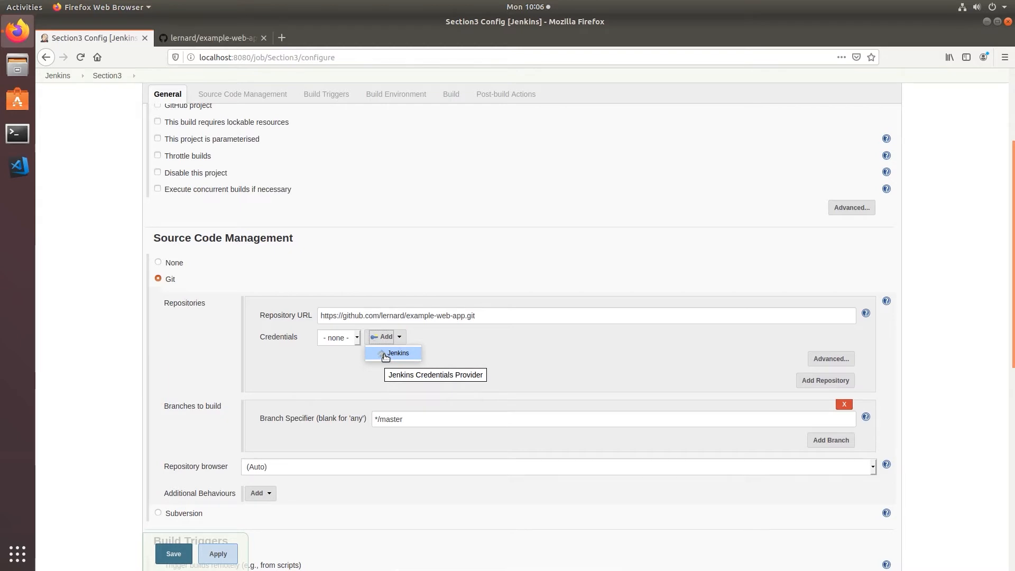
click(385, 355)
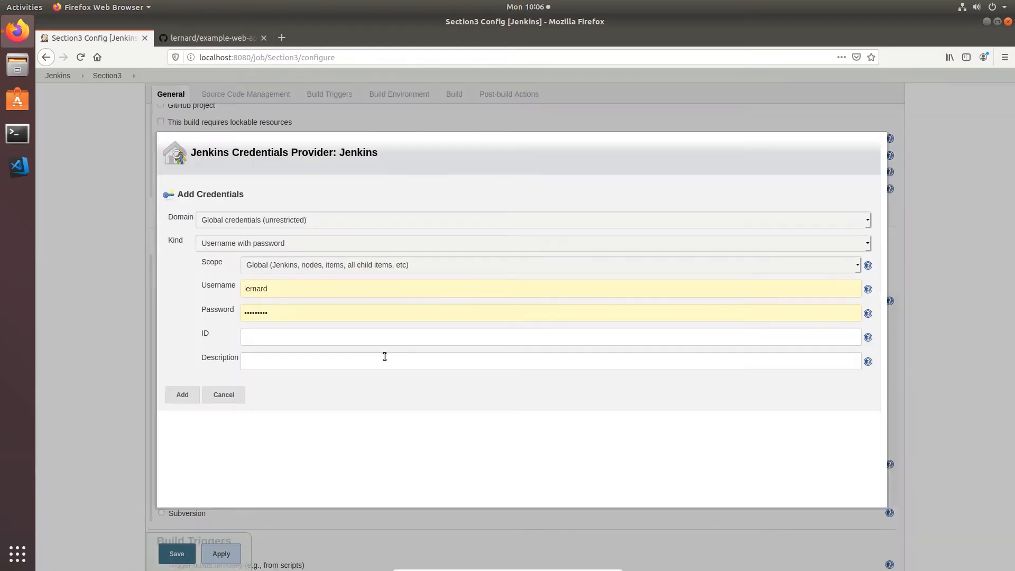
Save a username-and-password credential with the account e-mail, password and description 'Git password'
double_click(291, 288)
key(BackSpace)
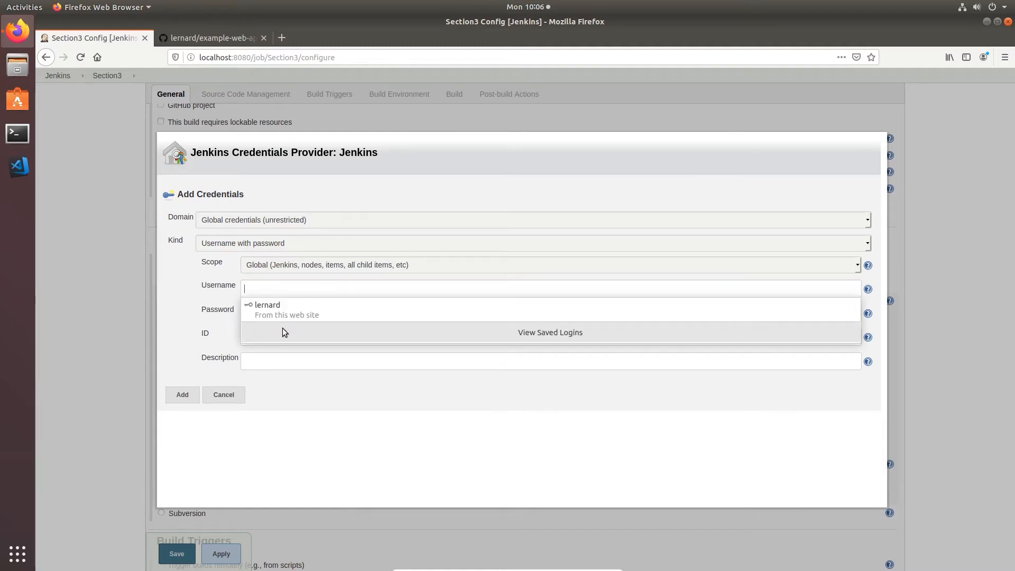
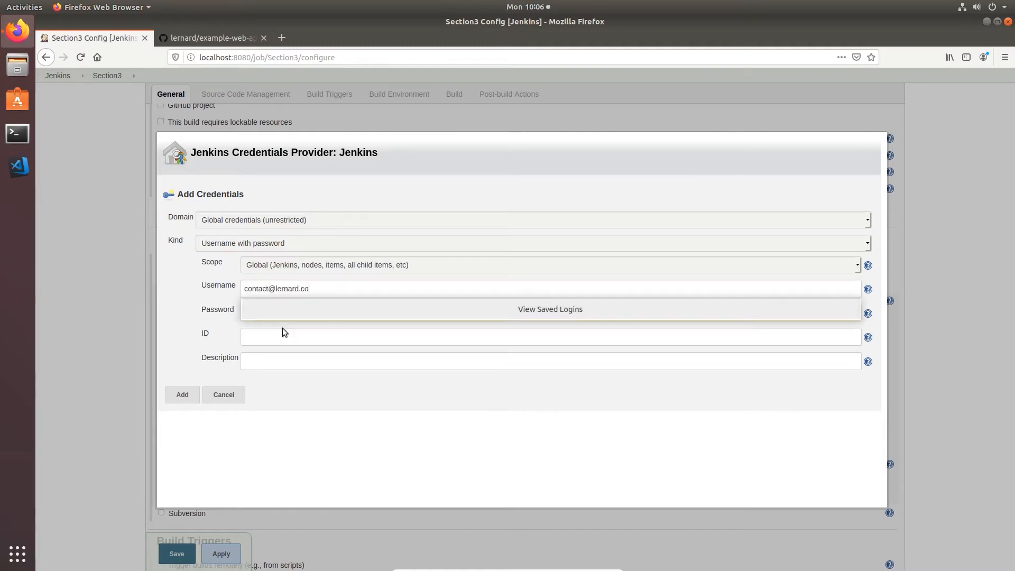
click(291, 394)
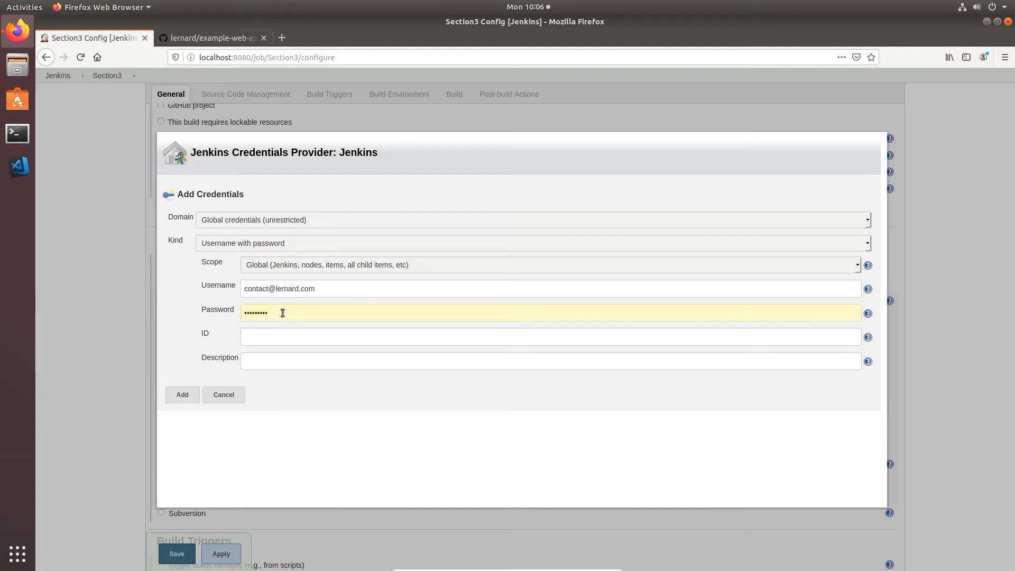
drag(283, 313, 220, 309)
key(BackSpace)
click(275, 336)
click(286, 360)
text(Git password)
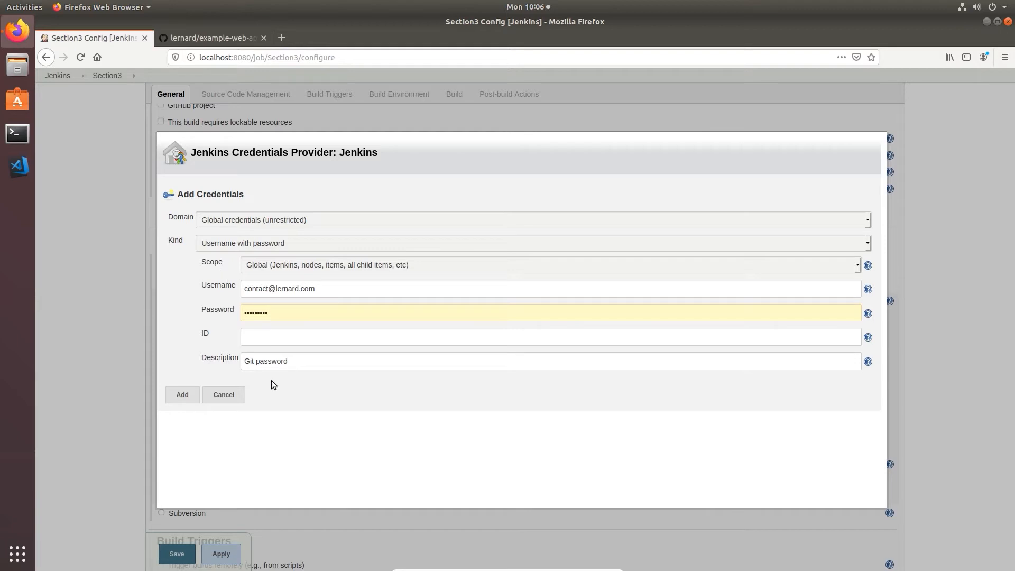
click(182, 395)
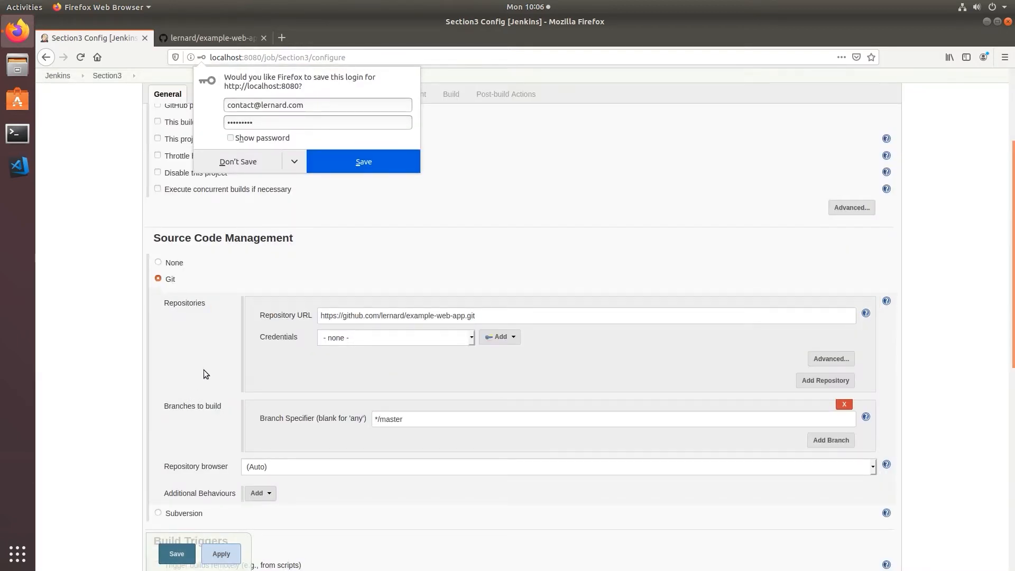
Select the 'Git password' credential for the Section3 Git repository
click(243, 162)
click(452, 339)
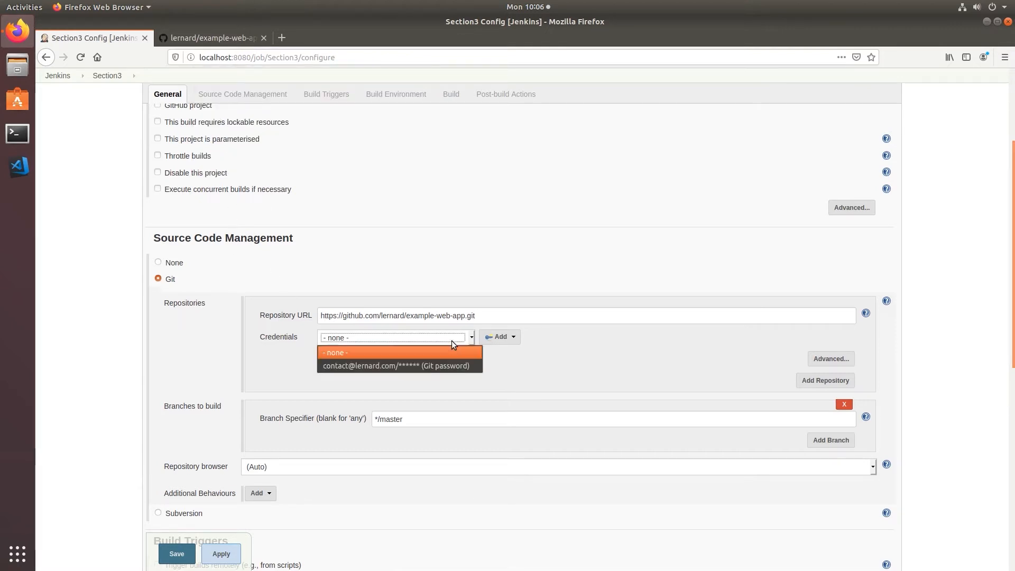
click(426, 368)
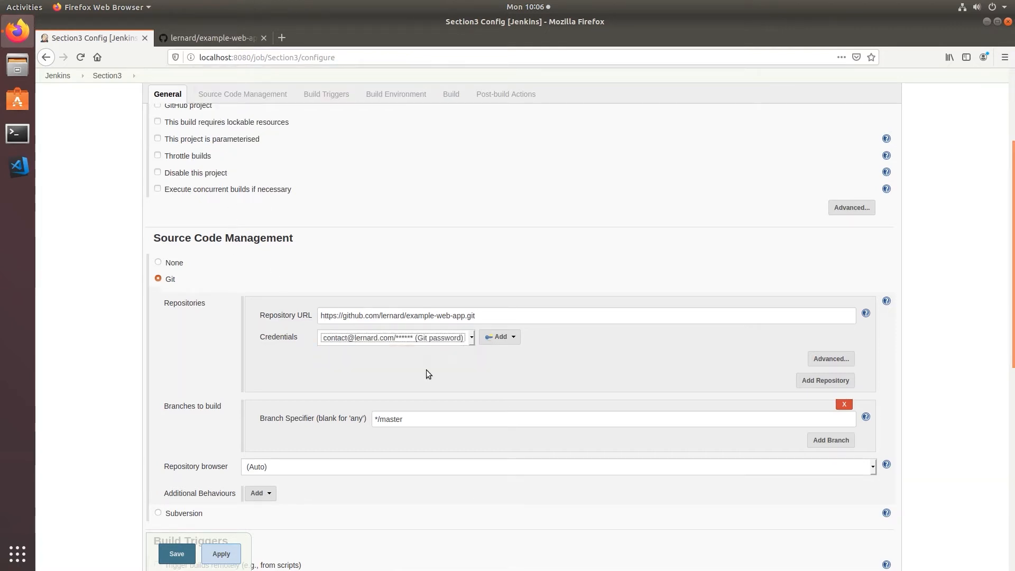
click(400, 376)
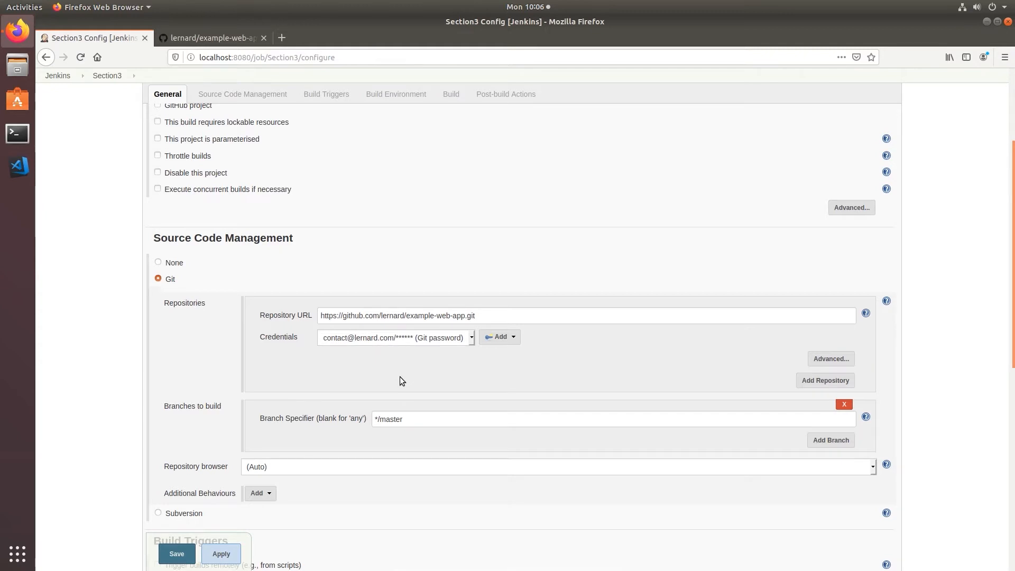
Scroll down to the Build section and list the available build step types
scroll(401, 377, down, 3)
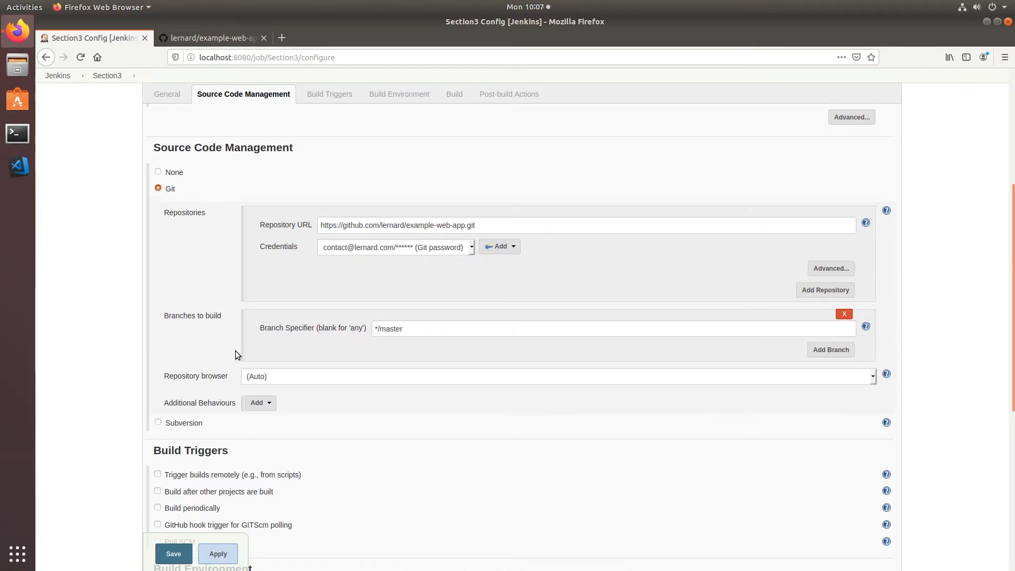
scroll(236, 351, down, 1)
scroll(132, 362, down, 4)
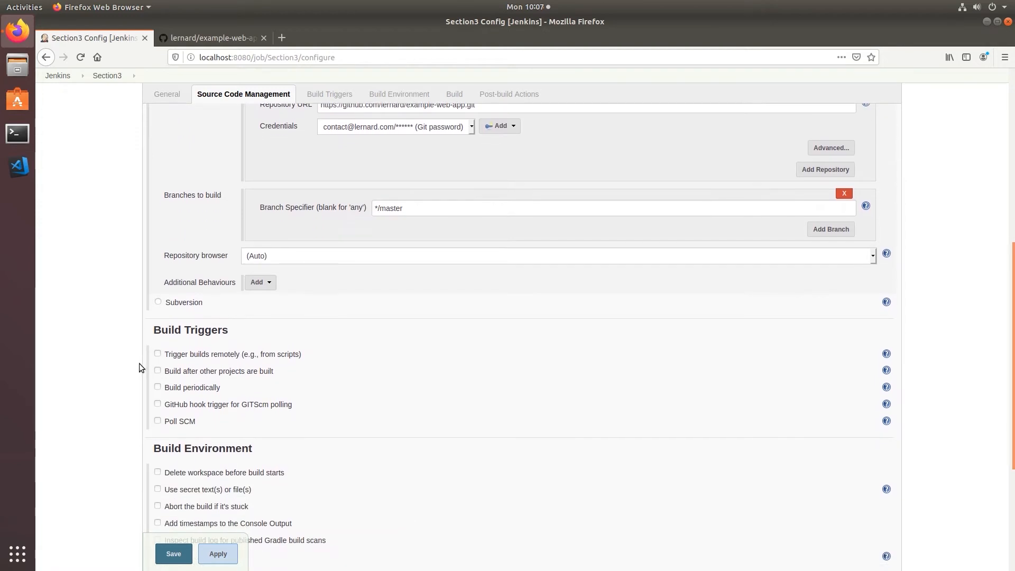
scroll(138, 363, down, 1)
scroll(142, 366, down, 1)
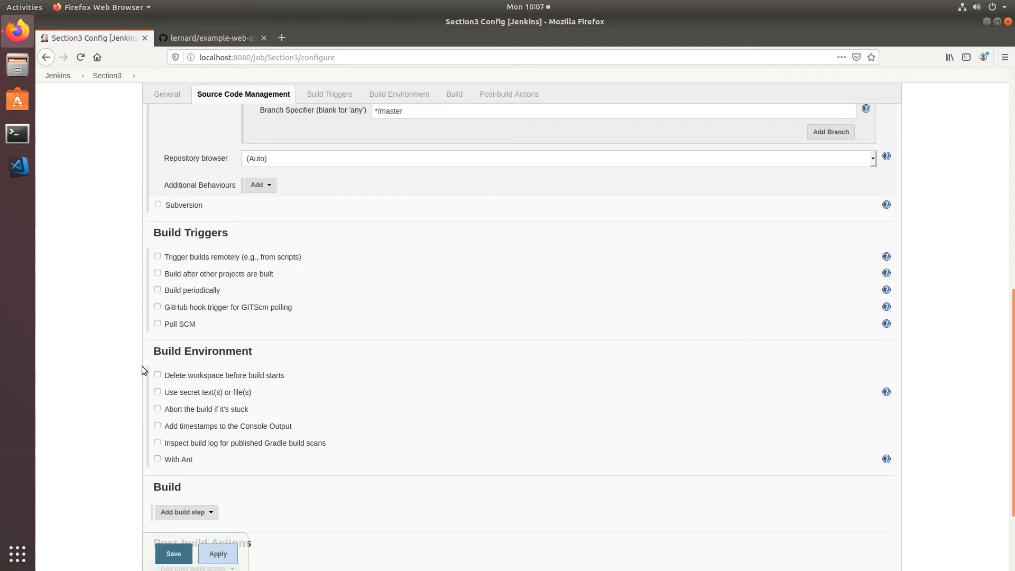
scroll(141, 366, down, 1)
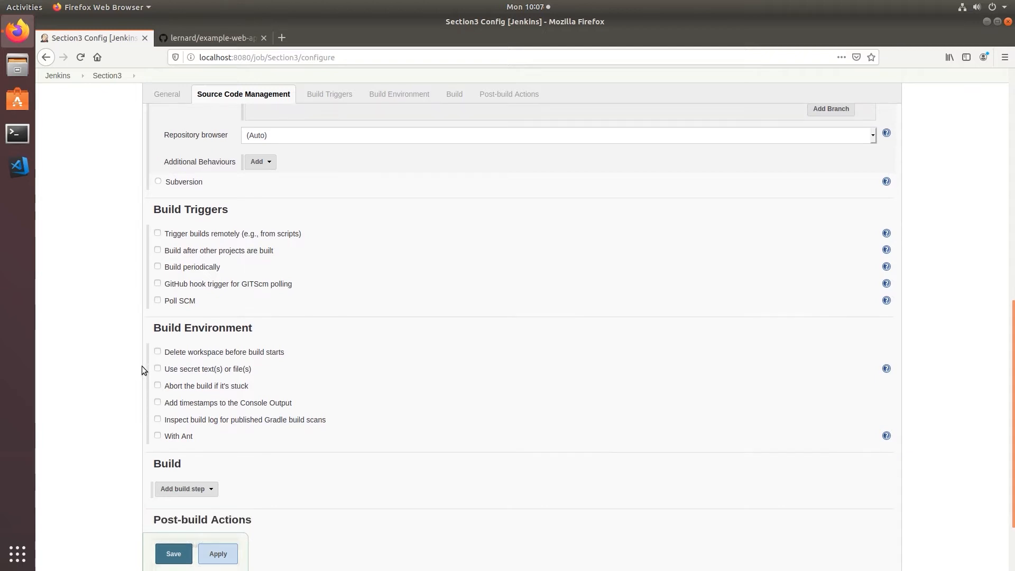
scroll(141, 366, down, 3)
click(193, 399)
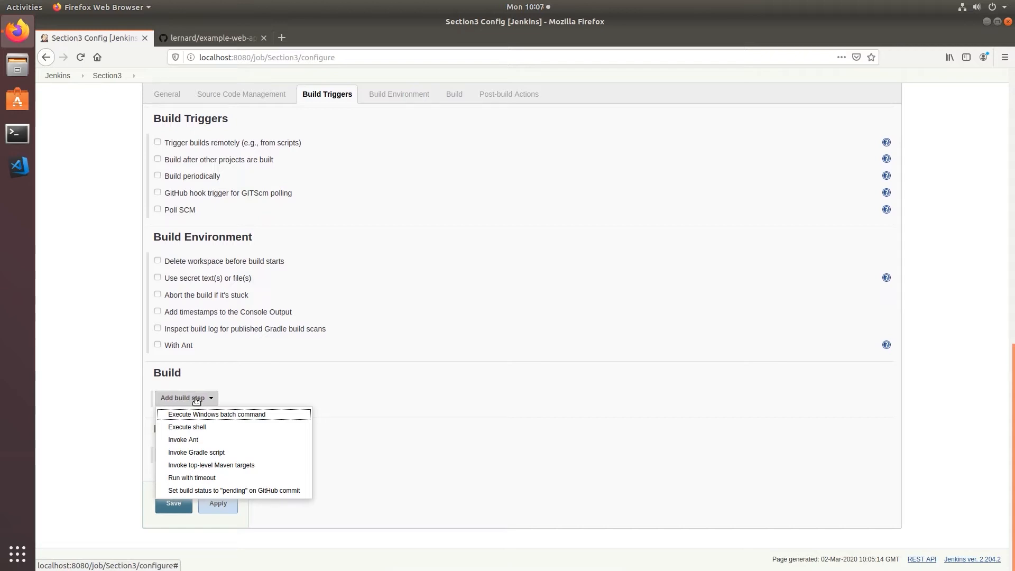
Add two Execute shell build steps: npm install and npm run build
click(216, 427)
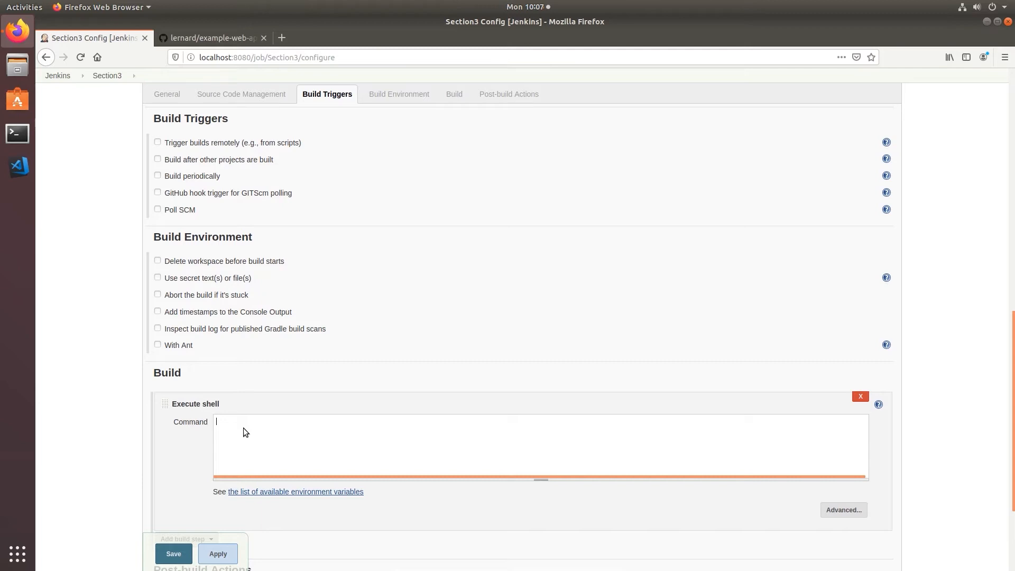
text(npm )
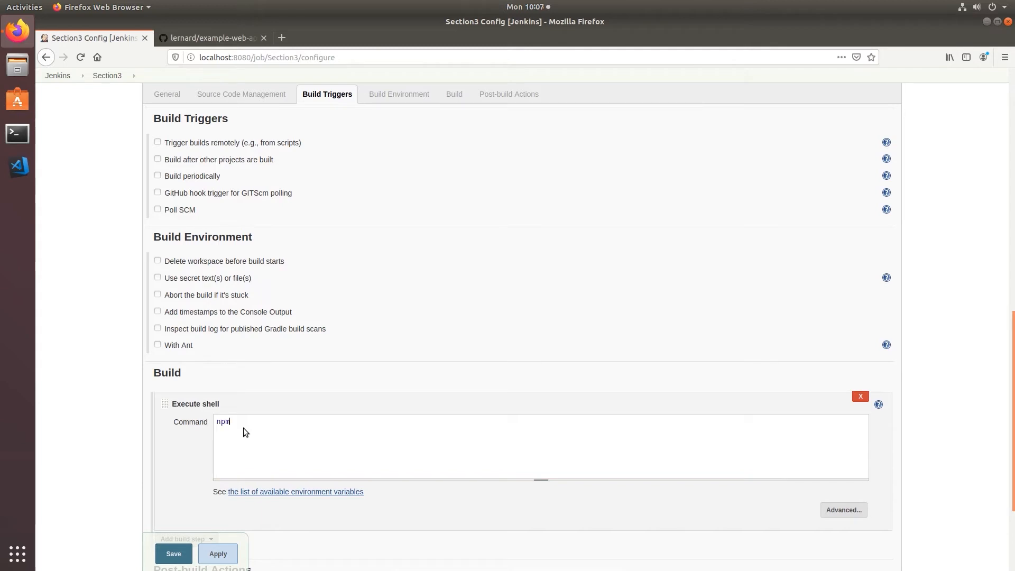
text(install)
scroll(119, 478, down, 5)
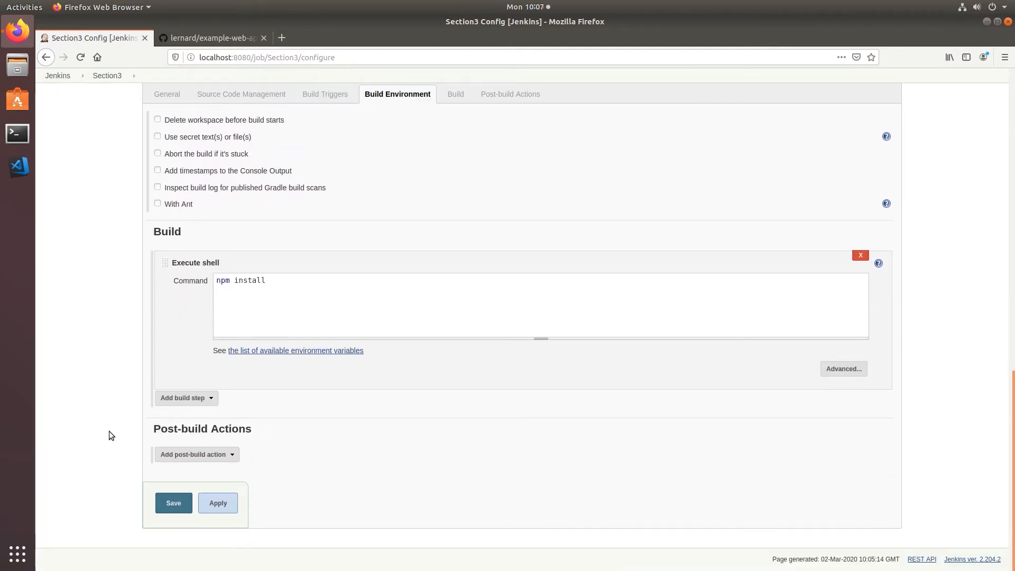
click(183, 400)
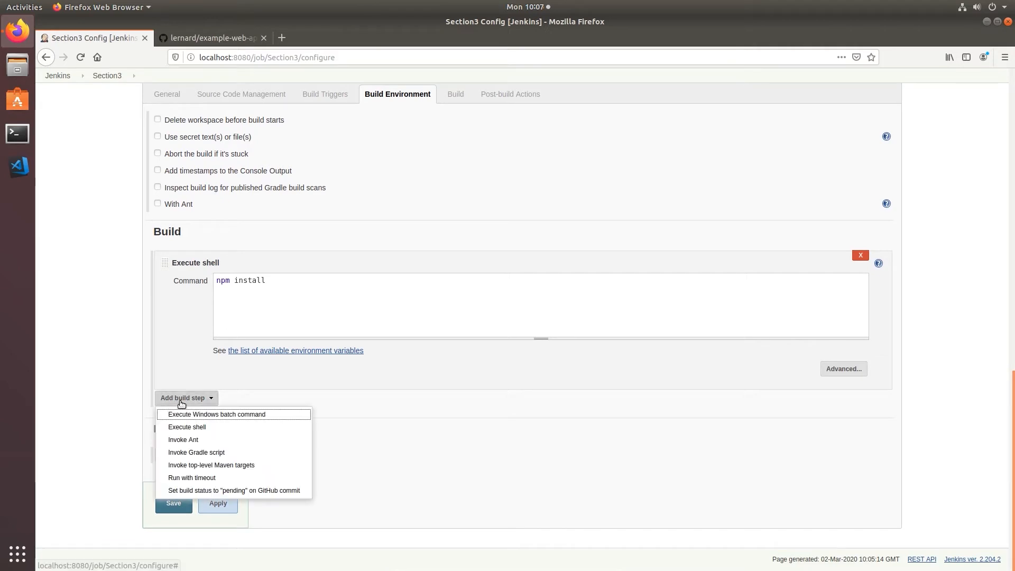
click(198, 426)
click(255, 430)
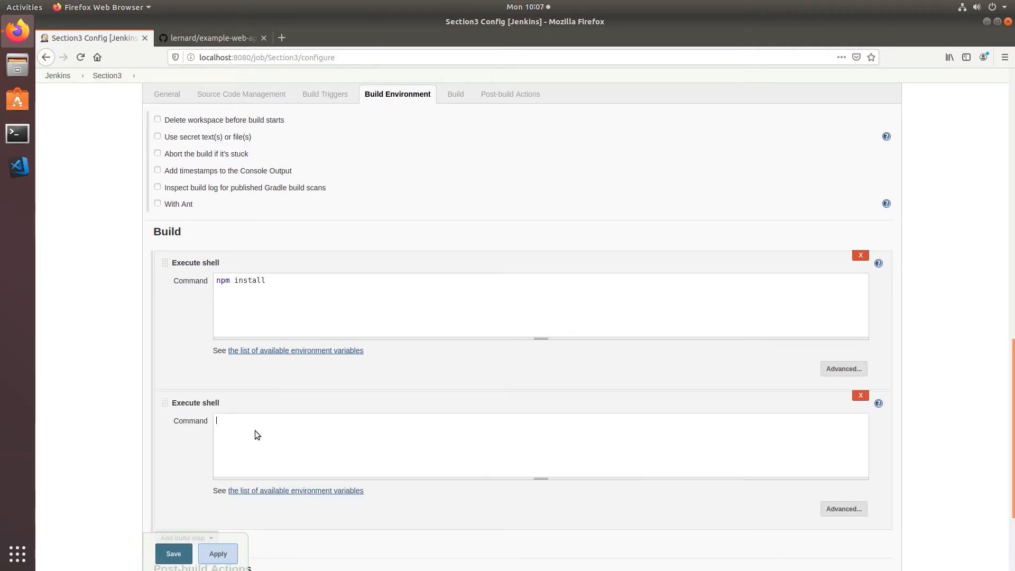
text(npm run build)
Apply and save the Section3 job configuration
scroll(129, 429, down, 2)
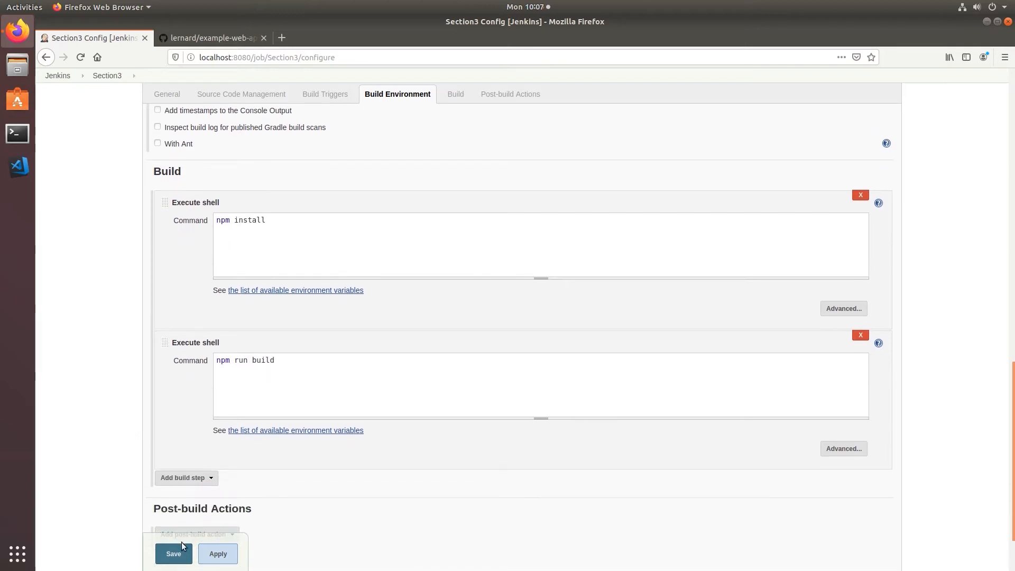
click(220, 557)
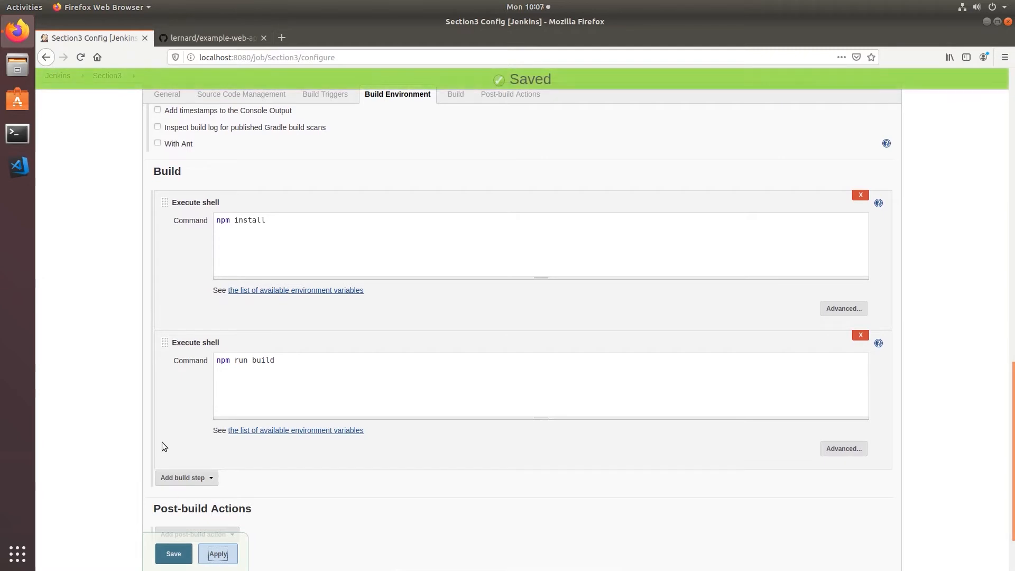
scroll(164, 447, down, 2)
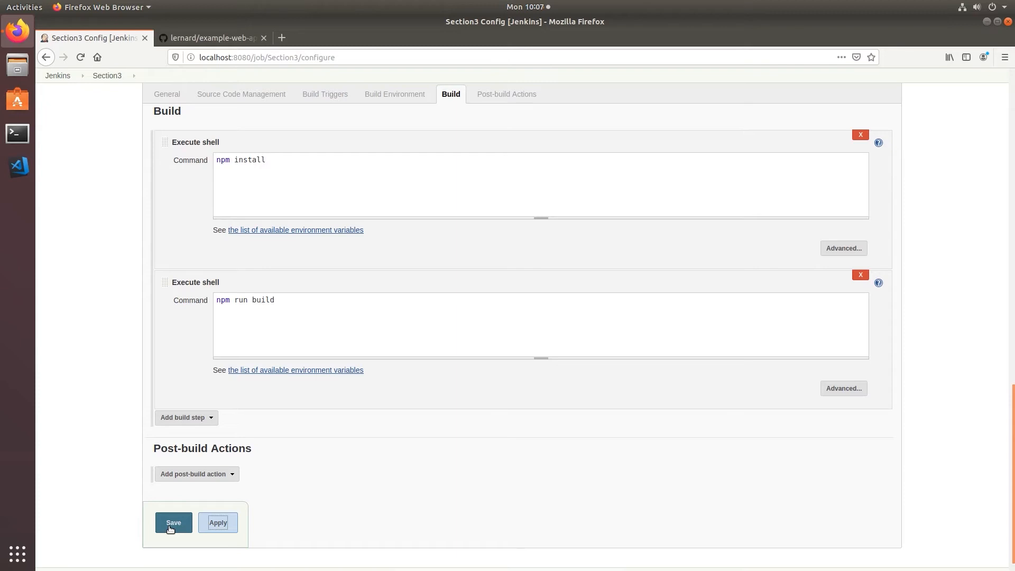
click(170, 525)
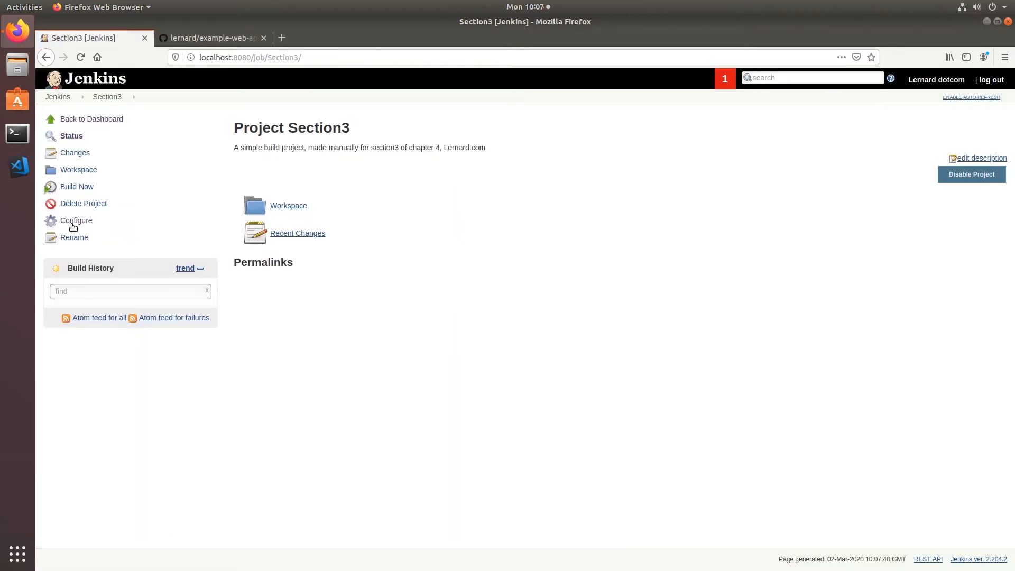
Trigger build #1 of Section3 and open its live console output
click(81, 188)
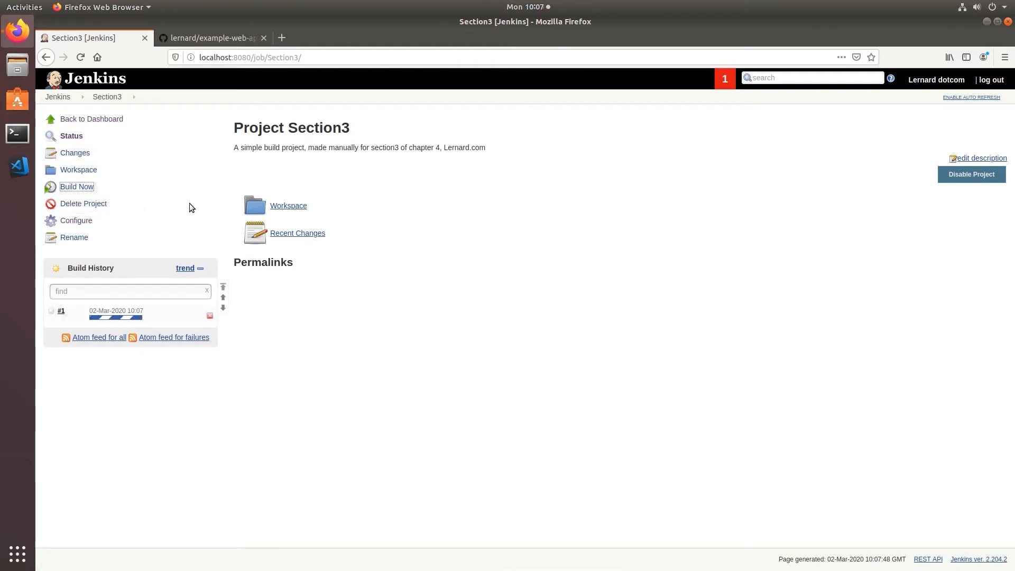
mouse_move(118, 318)
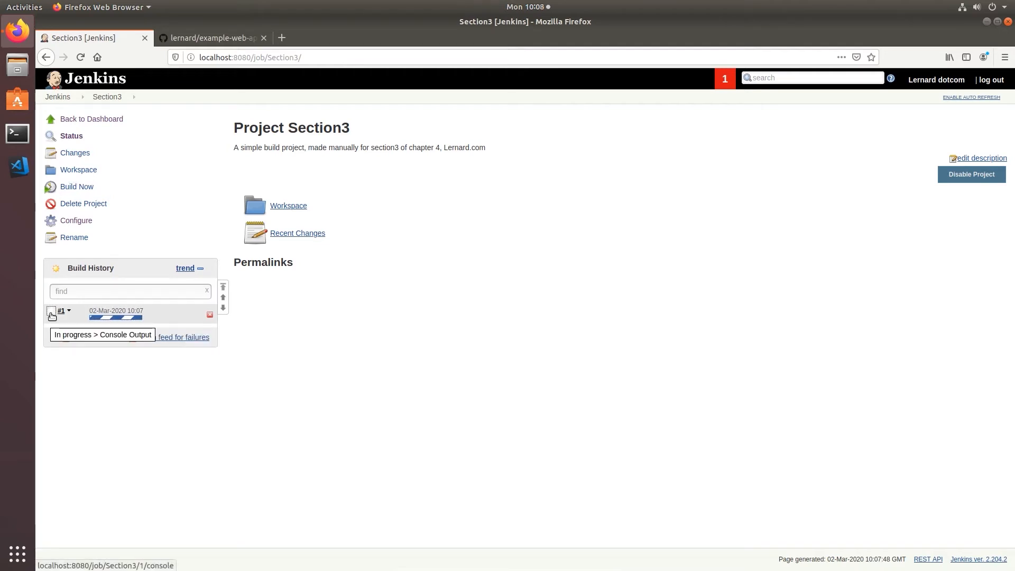
click(52, 316)
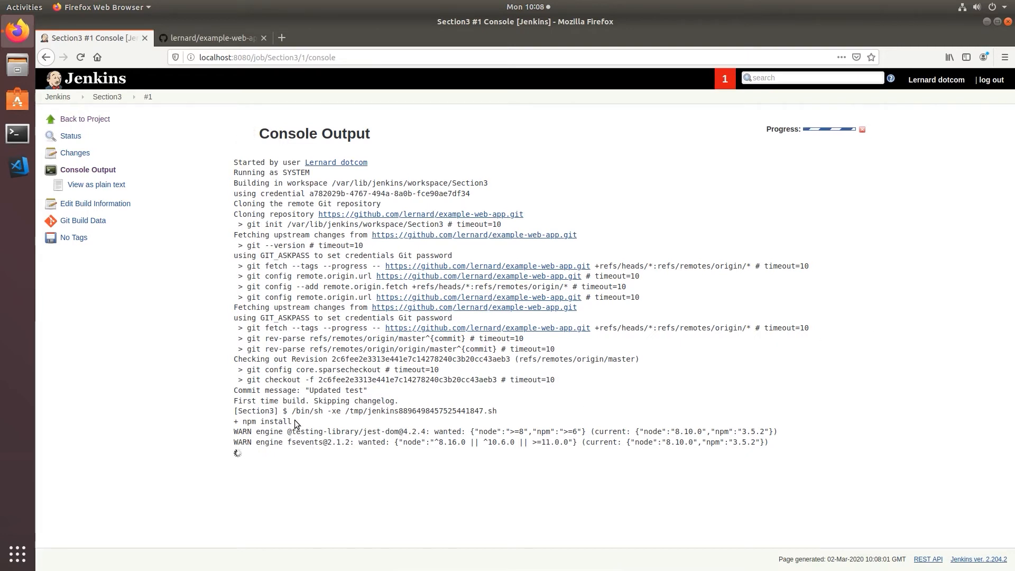
Follow build #1's console log to Finished: SUCCESS, then return to the dashboard
drag(292, 421, 235, 421)
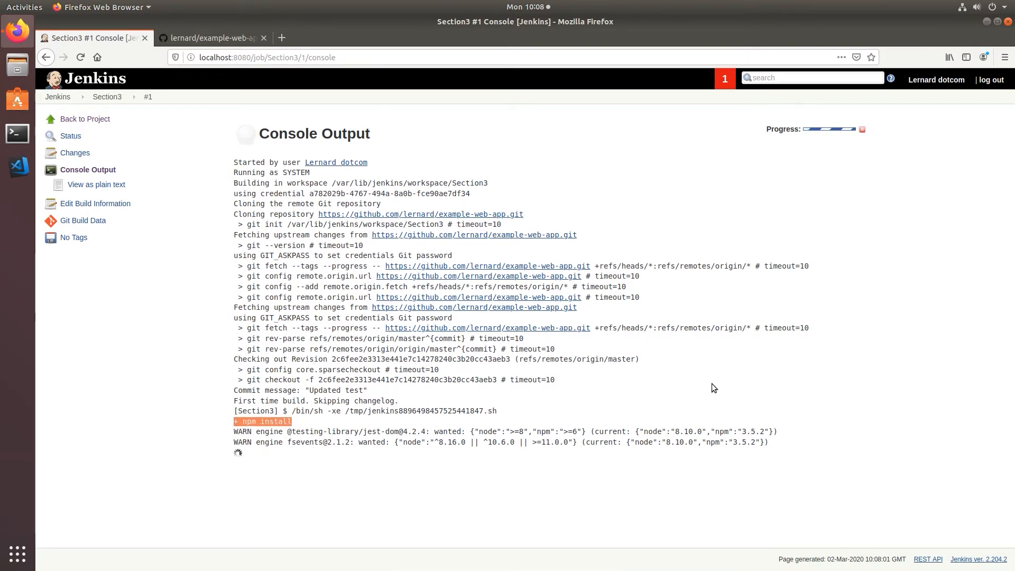
click(430, 443)
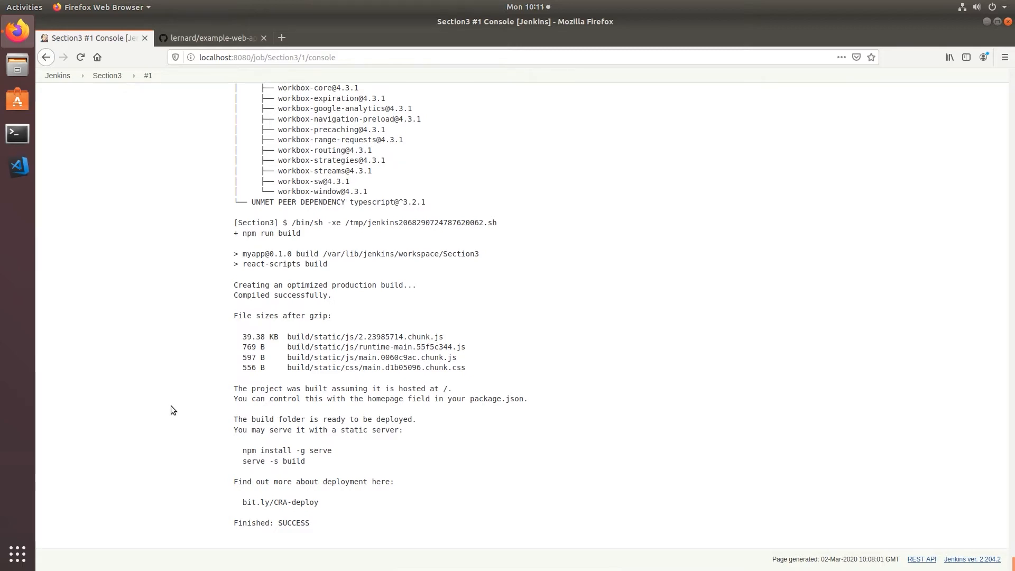
scroll(130, 258, up, 8)
scroll(129, 258, up, 15)
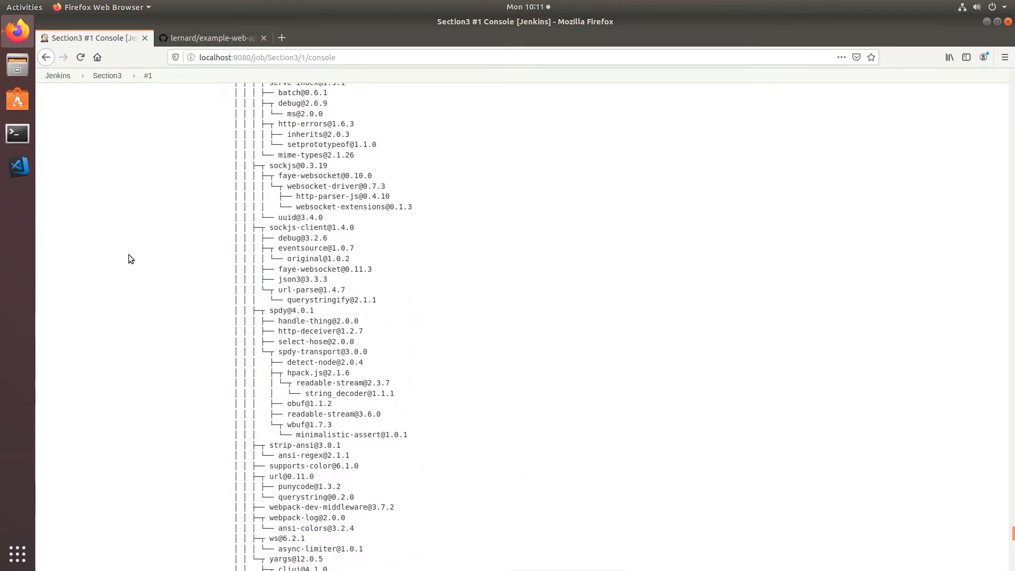
scroll(129, 255, up, 2)
drag(1013, 523, 996, 53)
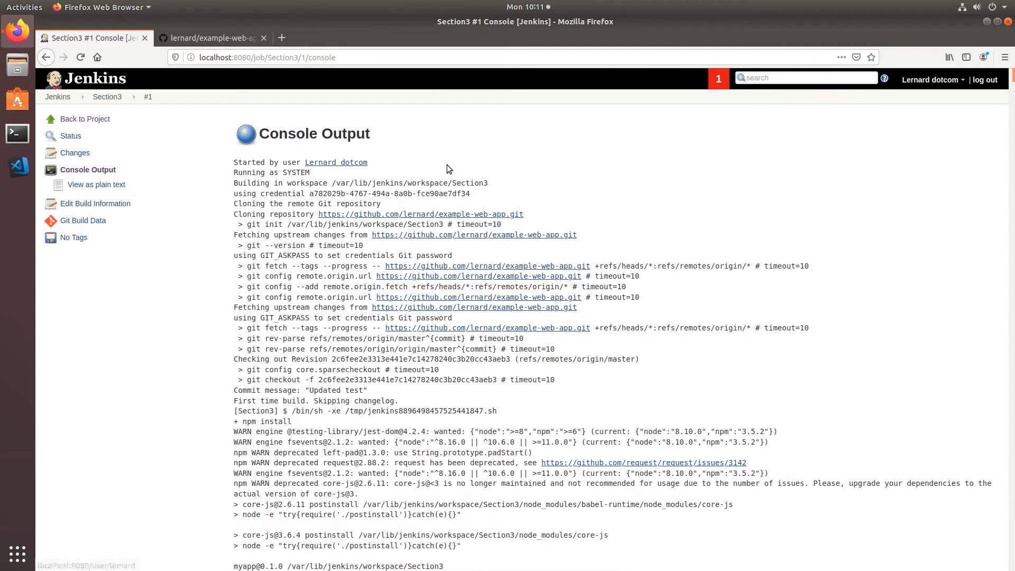
click(57, 97)
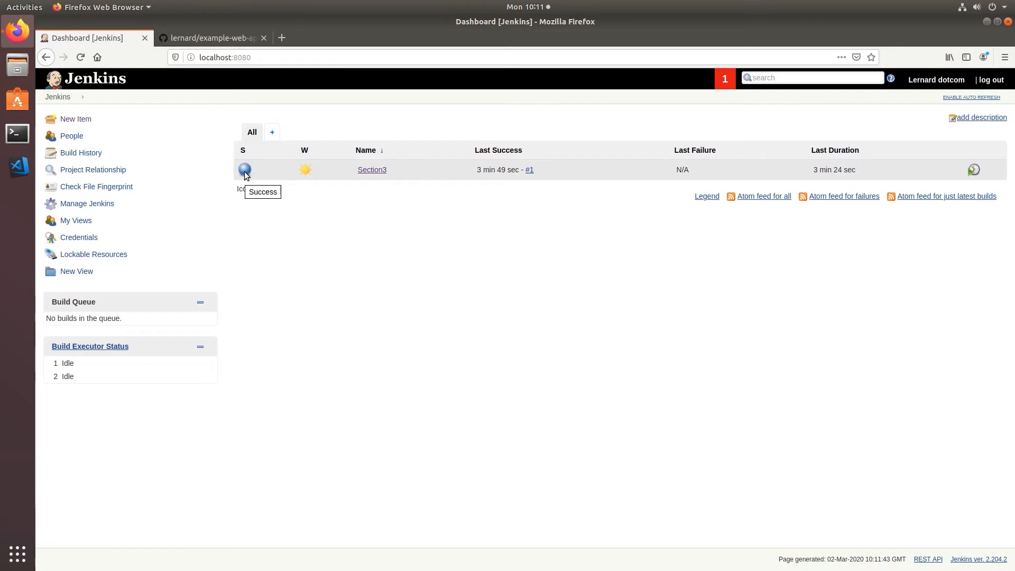
Highlight Section3's Last Success time (3 min 49 sec) on the Jenkins dashboard, then clear the highlight
drag(476, 170, 521, 175)
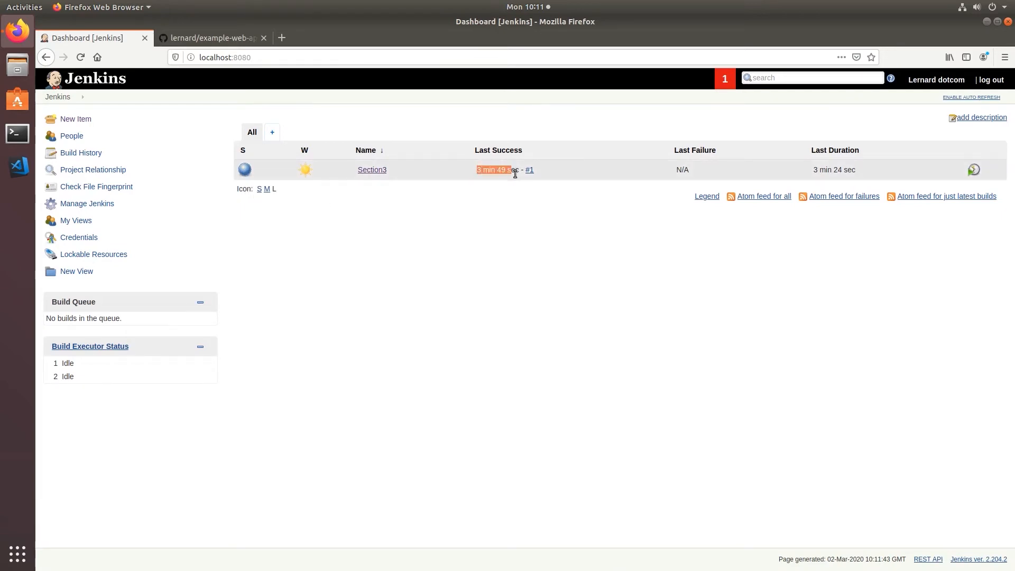
click(496, 242)
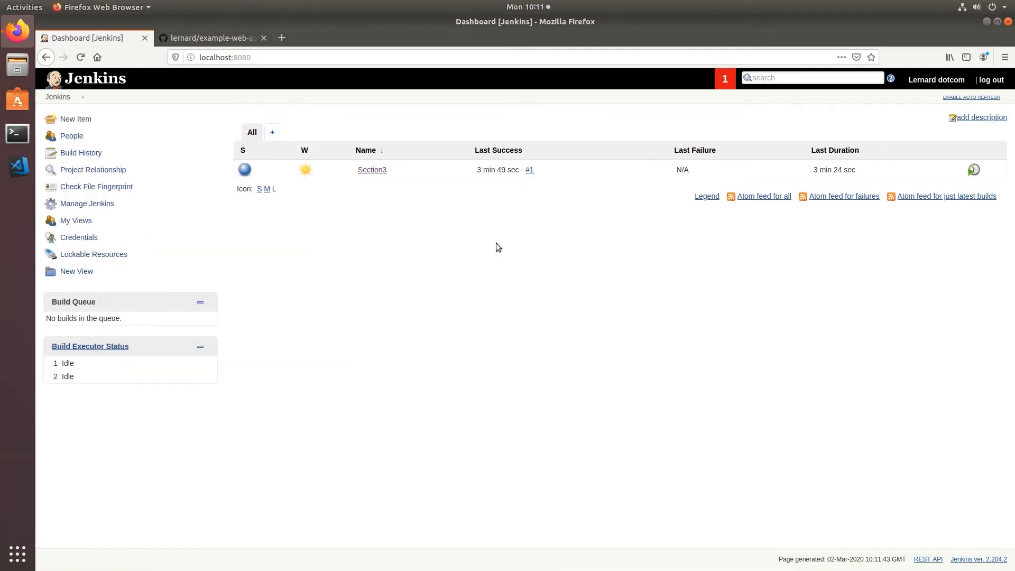
Open the Section3 job's project page from the dashboard
click(372, 170)
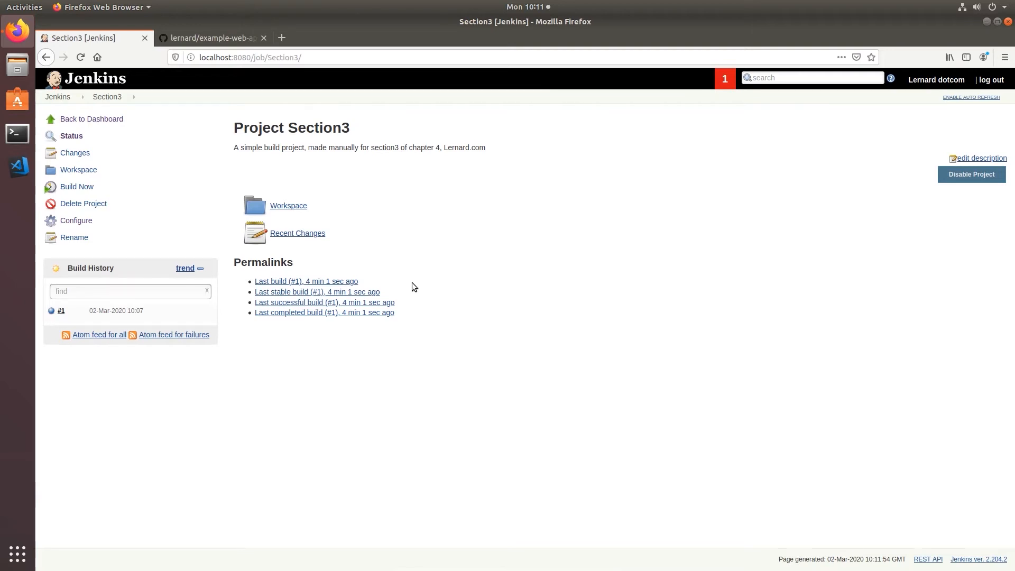
Launch Terminal from the Ubuntu dock and maximize its window
click(18, 135)
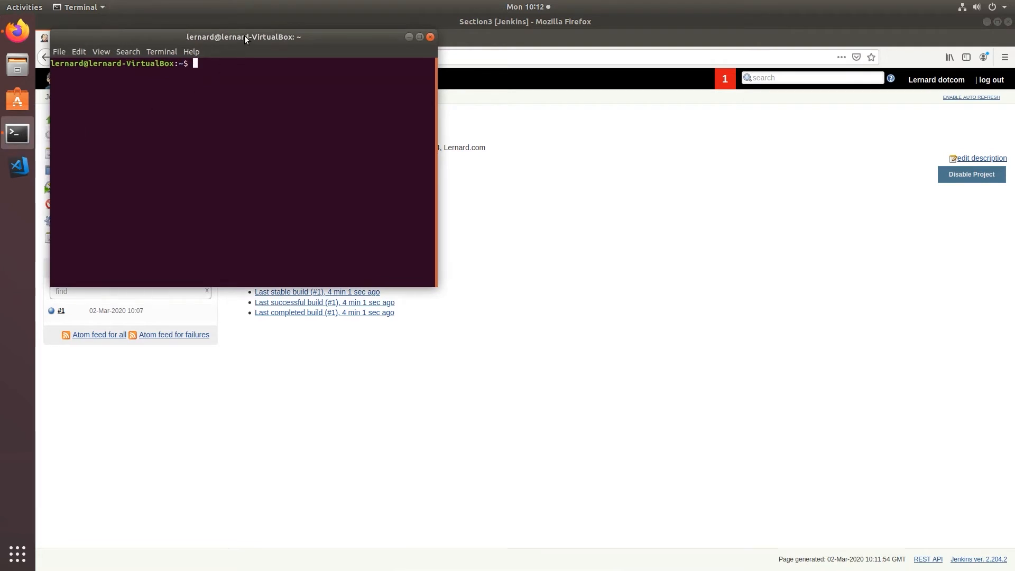
double_click(244, 36)
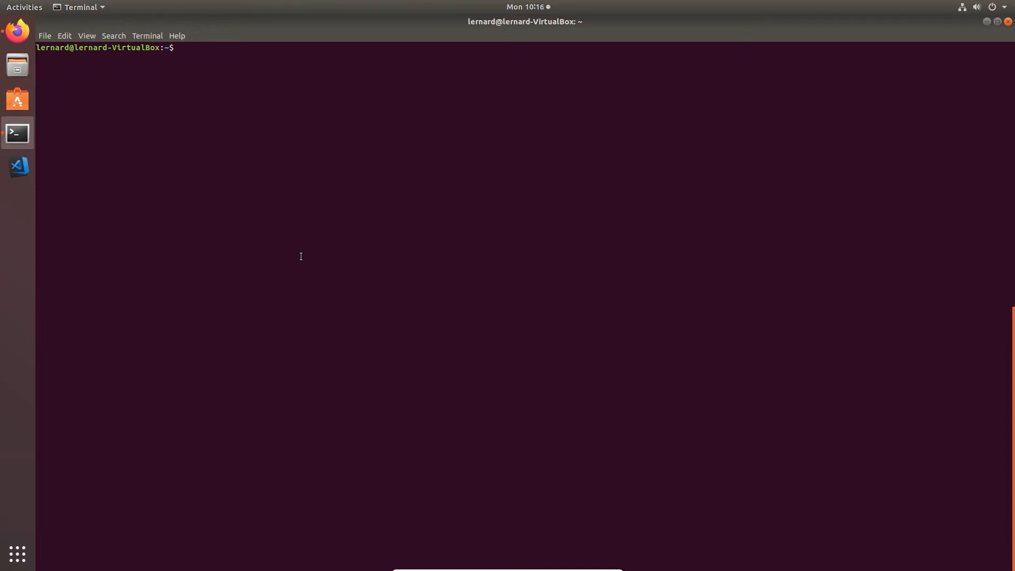
Move into /var/lib/jenkins, list it, then into workspace/ and list that
text(cd /var/lib/je)
key(Tab)
key(Return)
text(ll)
key(Return)
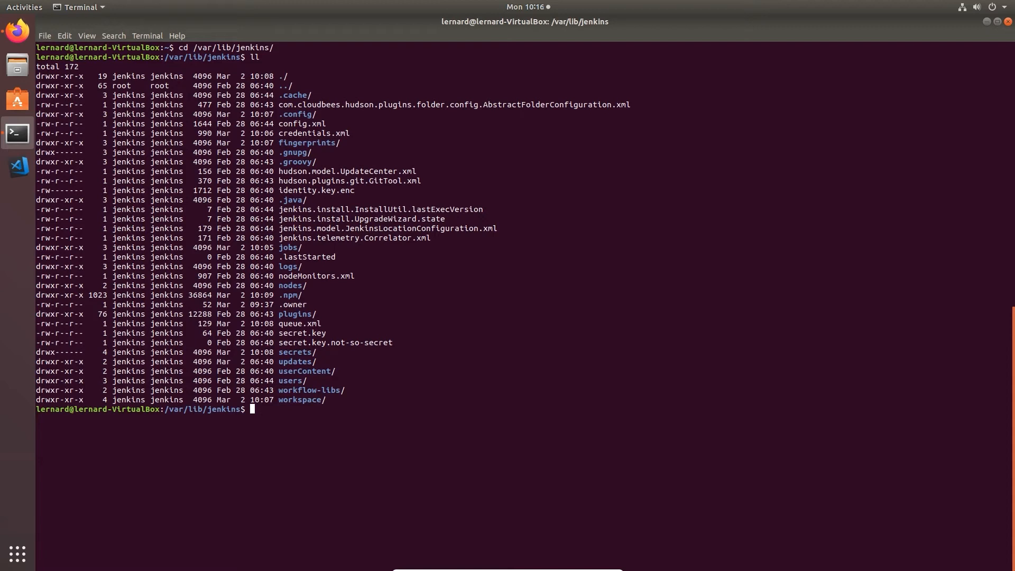
text(cd workspace/)
key(Return)
text(ll)
key(Return)
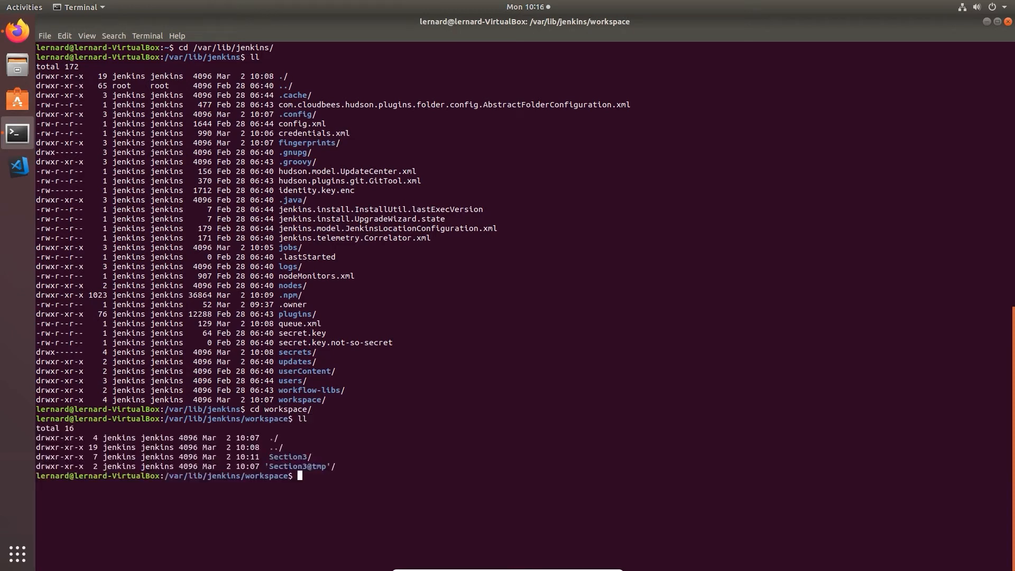
Enter the Section3 workspace and list its contents, spotting the build folder
text(cd Section3)
key(Return)
text(clear)
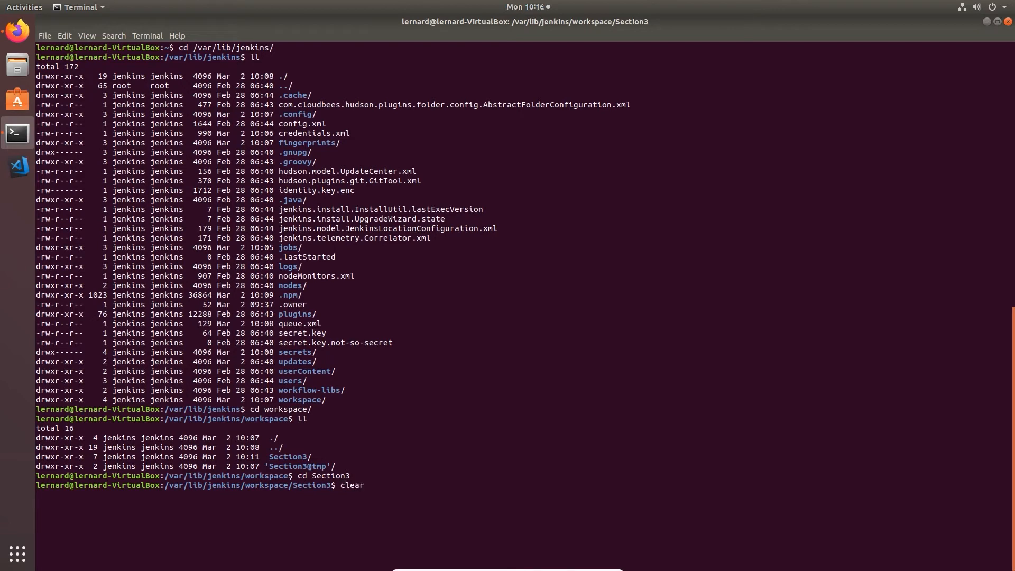
key(Return)
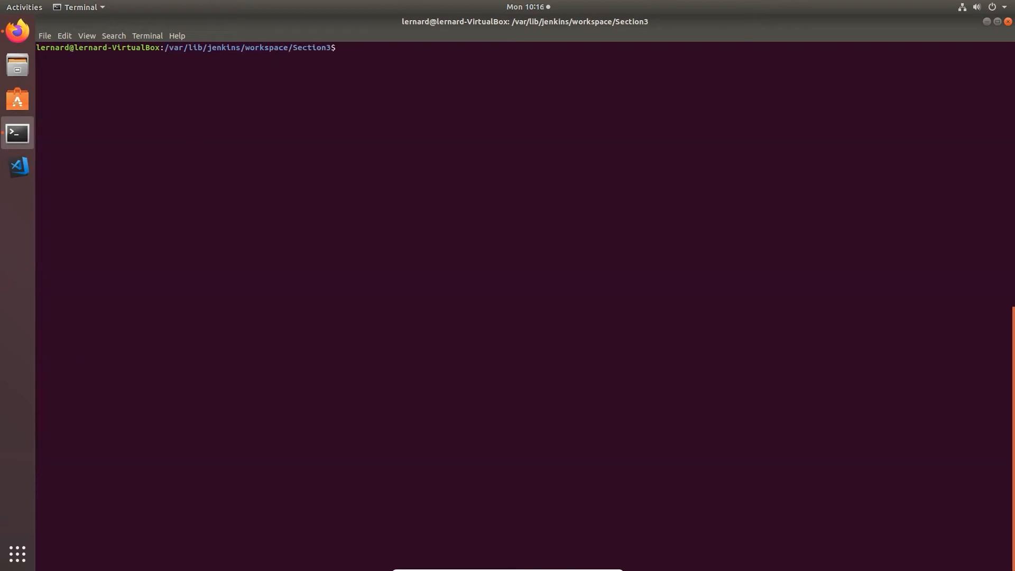
text(ll)
key(Return)
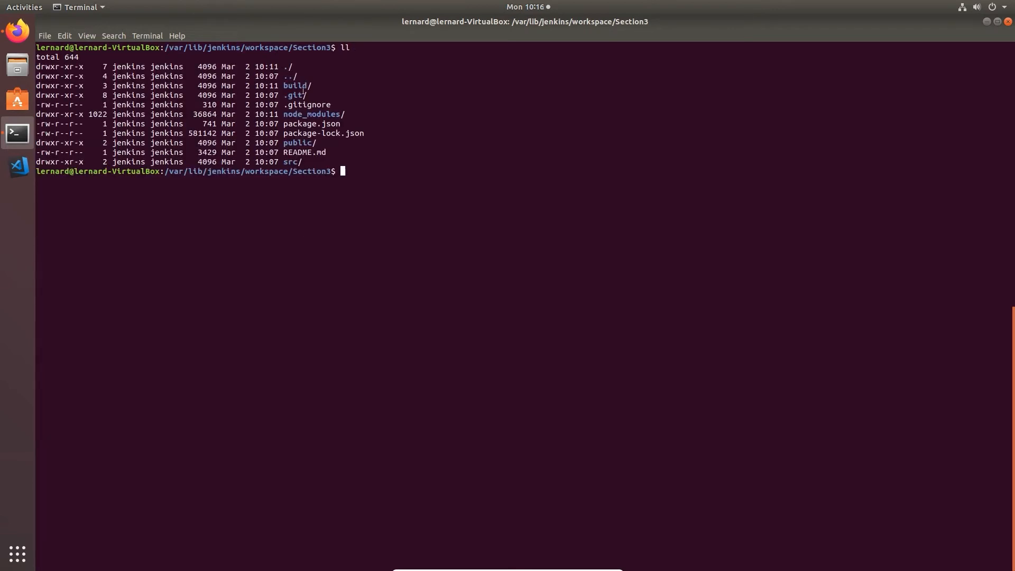
drag(284, 85, 313, 85)
click(523, 142)
Enter build/ and list it to confirm index.html and static/, then clear the screen
text(cd build/)
key(Return)
text(ll)
key(Return)
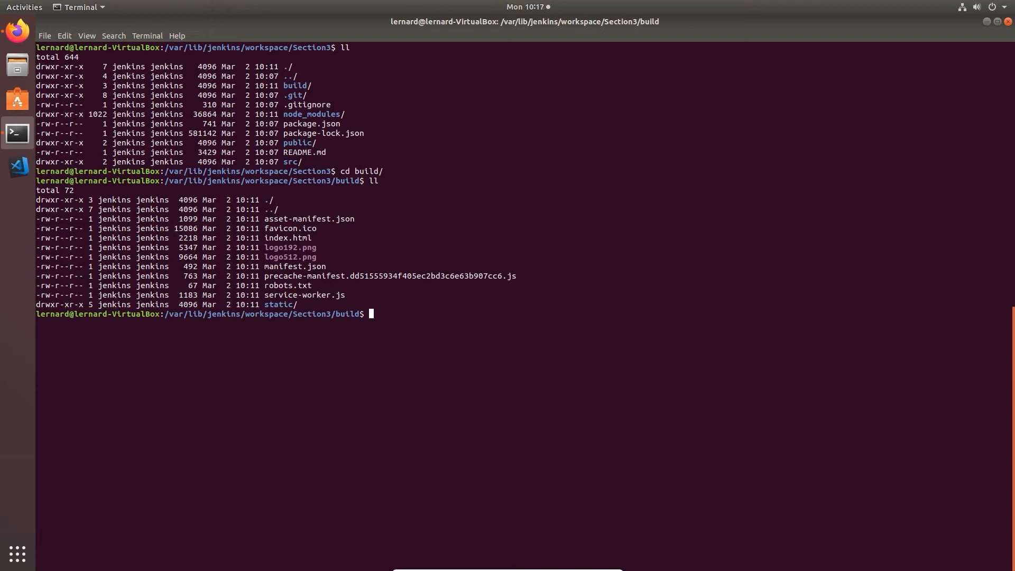
text(clear)
key(Return)
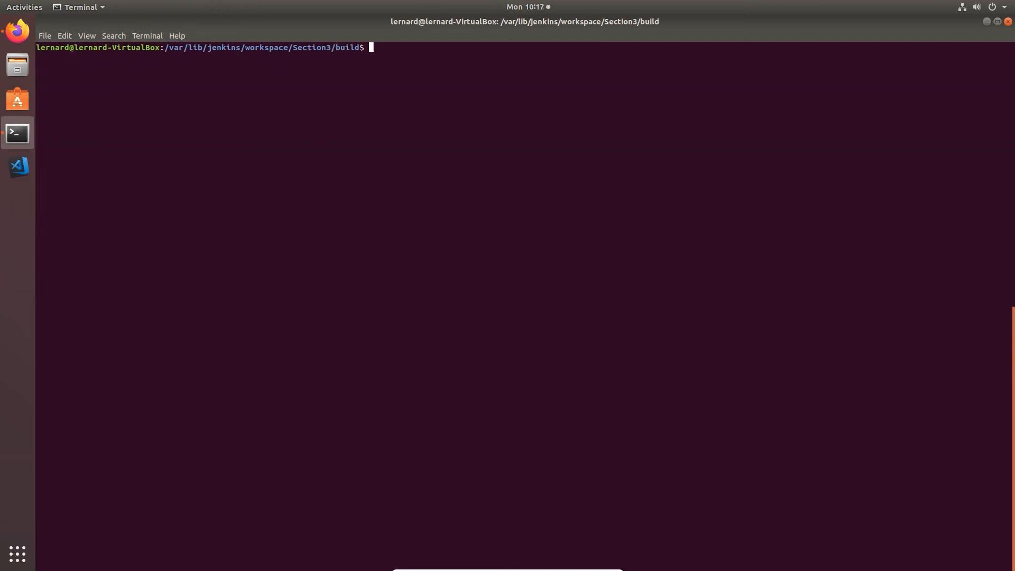
From home, go to repos/Ansible/terraform_web_server and run terraform plan, showing 5 to add
text(cd ~)
key(Return)
text(clear)
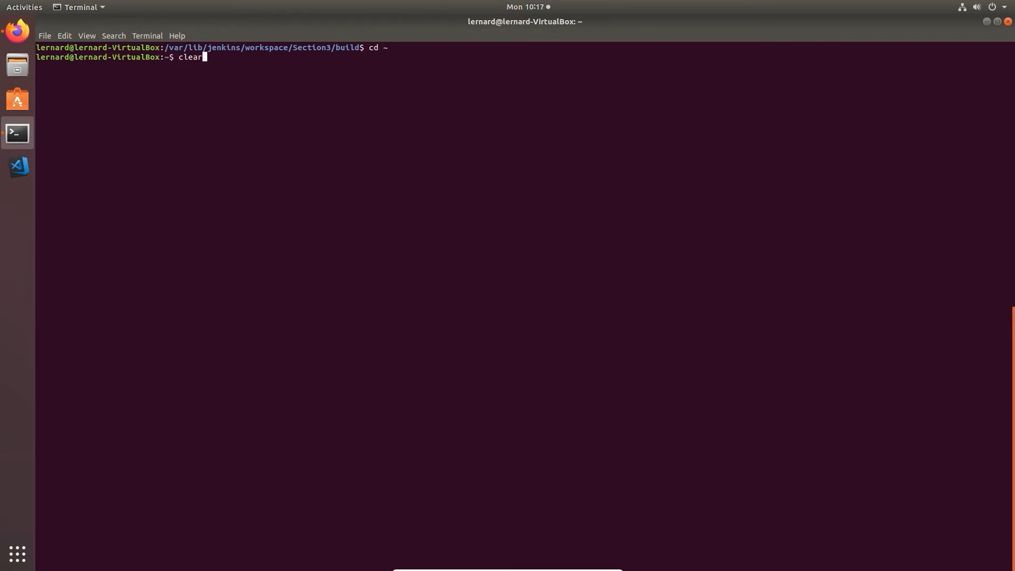
key(Return)
text(cd )
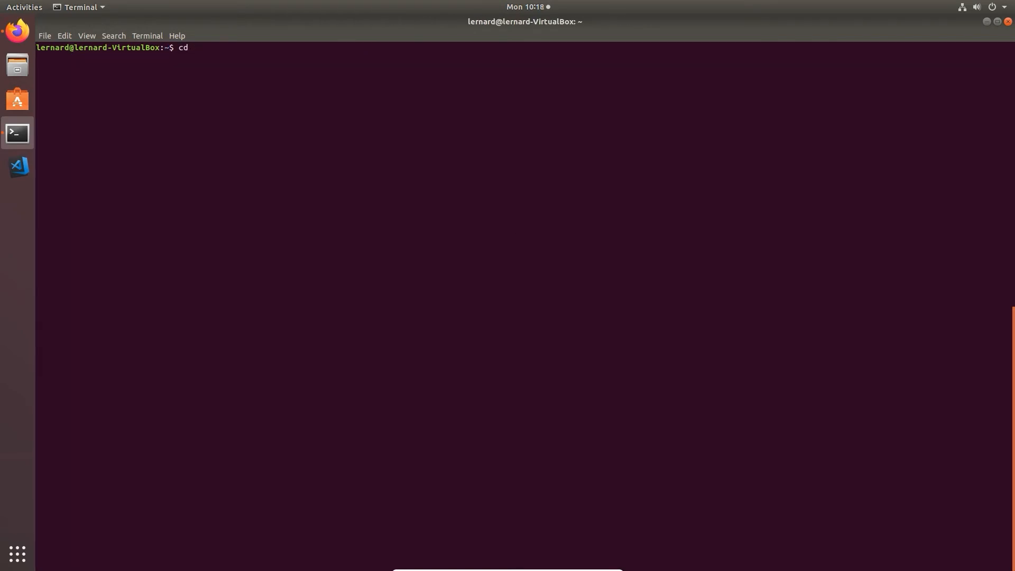
text(repos/Ansible/t)
key(Tab)
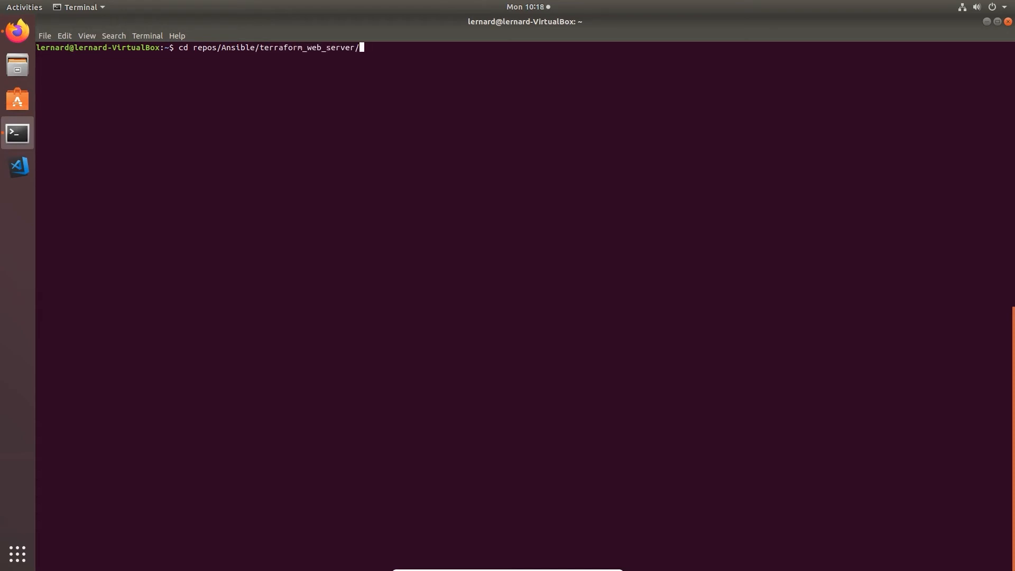
key(Return)
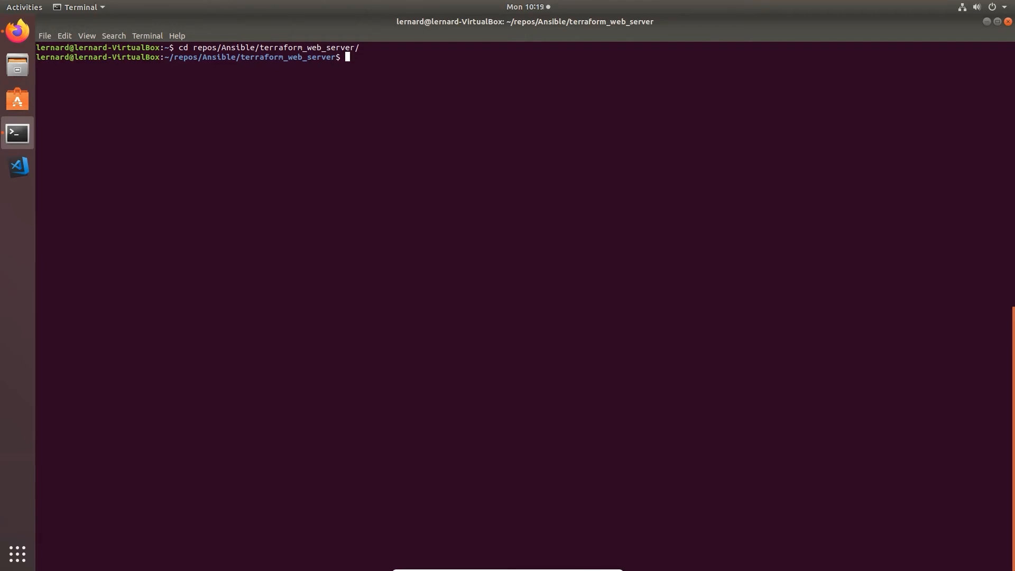
text(terraform plan)
key(Return)
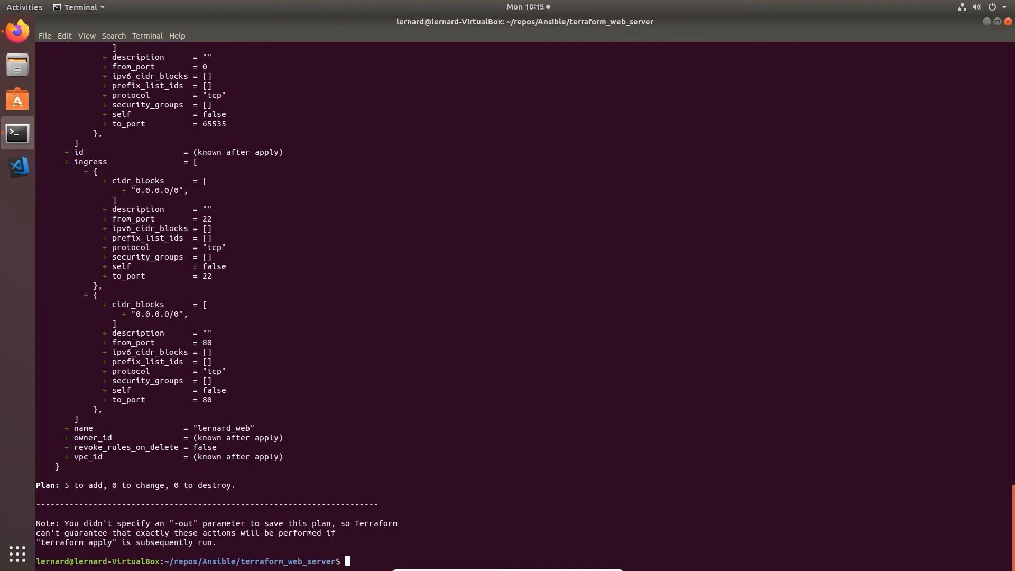
Run terraform apply and confirm with yes, creating the web server at 3.84.143.200
text(terrafo)
text(pply)
key(Return)
text(yes)
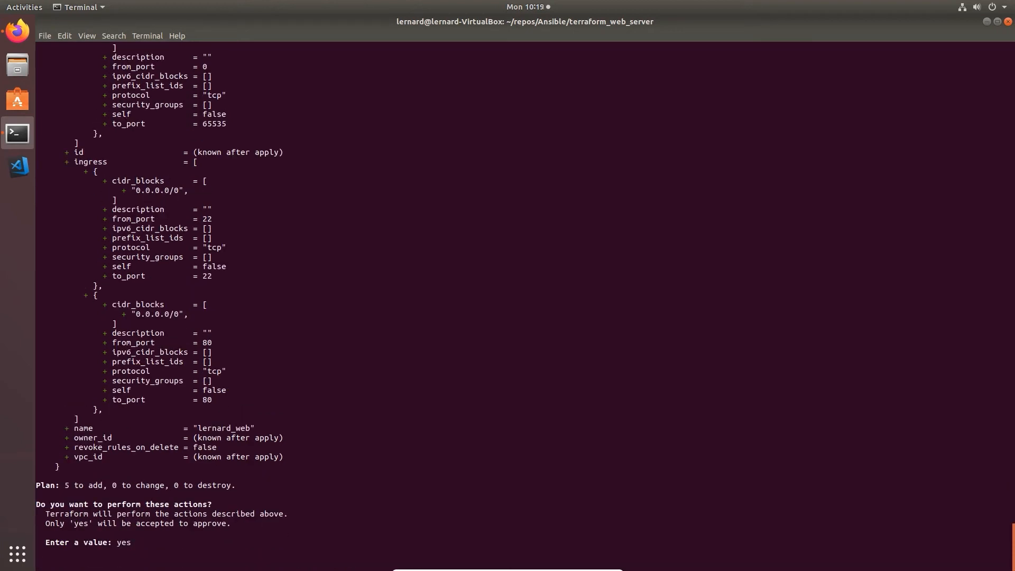
key(Return)
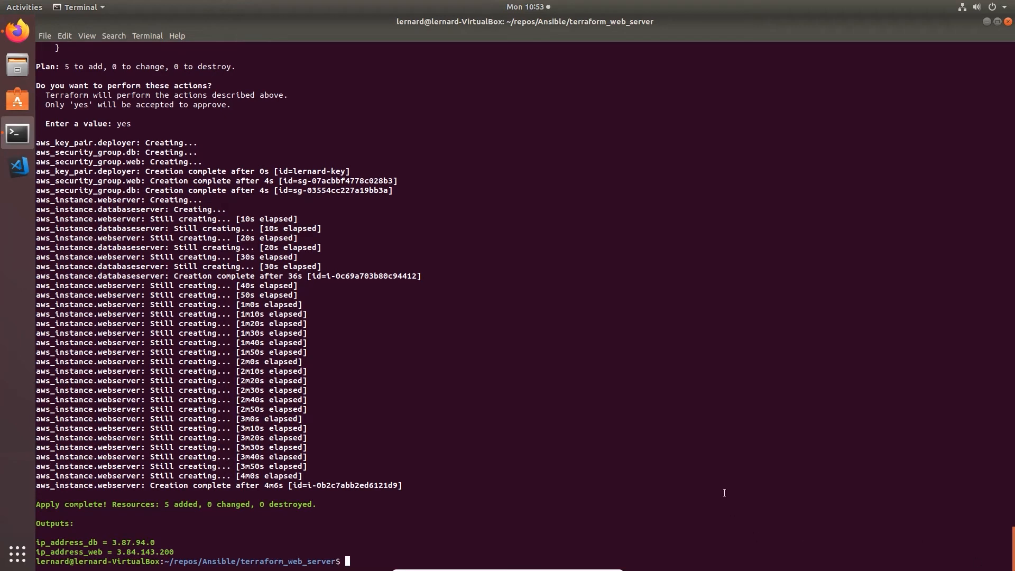
text(clear)
key(Return)
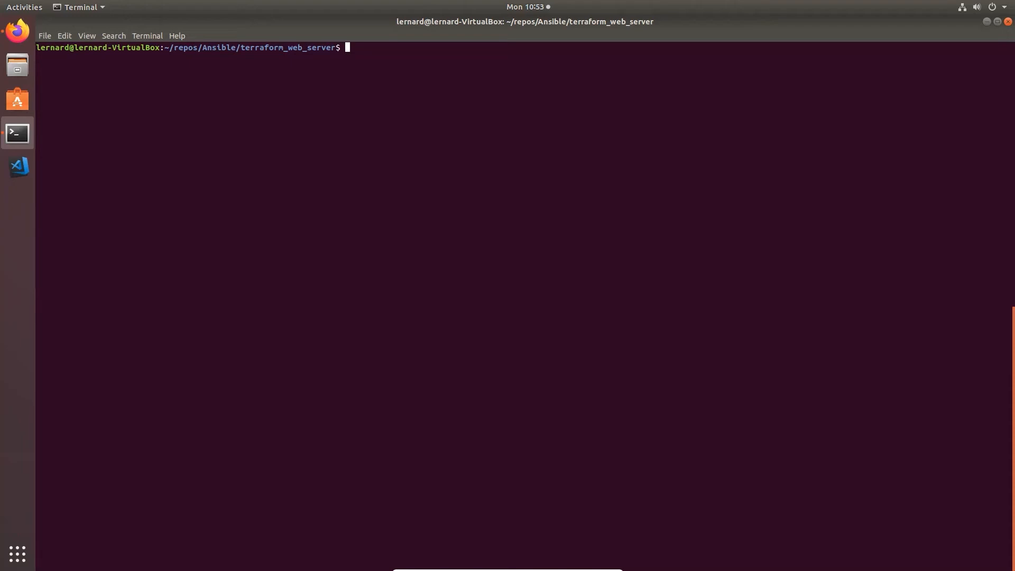
Move up to the Ansible folder and into section6
text(cd ..)
key(Return)
text(cd sec)
key(Tab)
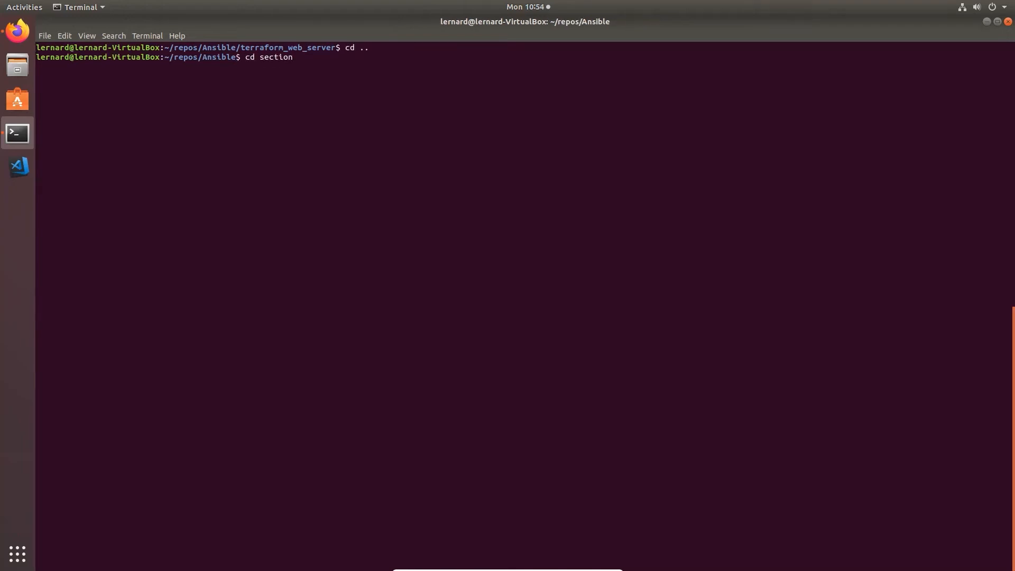
text(6)
key(Tab)
key(Return)
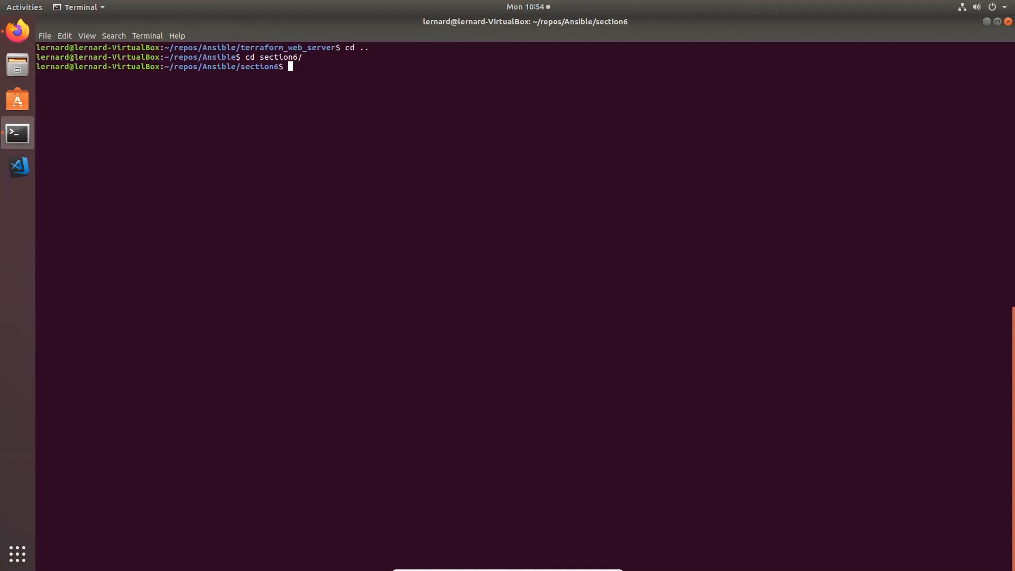
Open the hosts inventory in vim at the web1 entry
text(vim hosts)
key(Return)
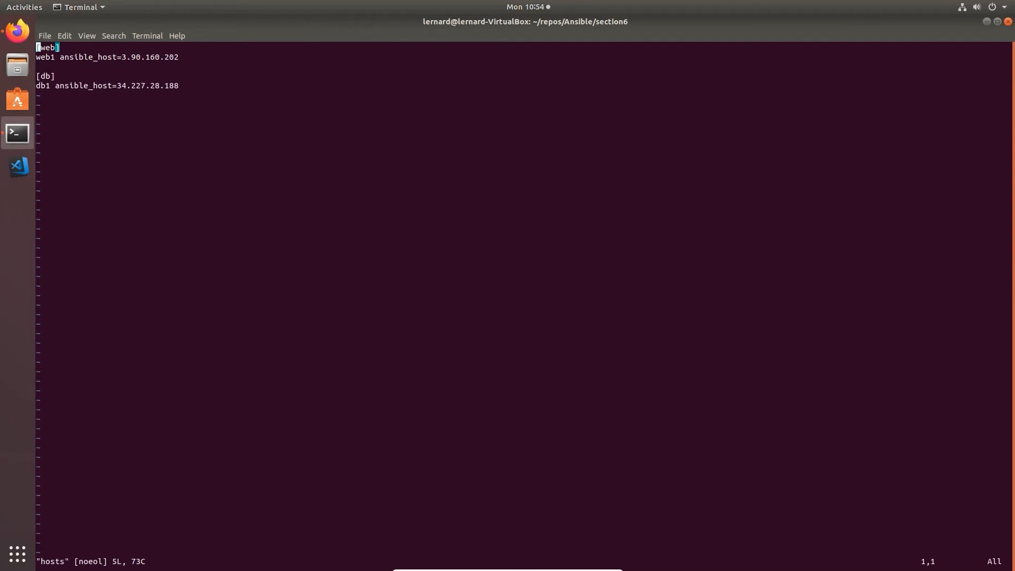
key(Down)
key(Right)
key(Right)
key(Right)
key(Right)
key(Right)
key(Right)
key(Right)
key(Right)
key(Right)
key(Right)
key(Right)
key(Right)
key(Right)
key(Right)
key(Right)
key(Right)
key(Right)
key(Right)
key(Right)
key(Right)
key(Right)
key(Right)
key(Right)
key(Right)
key(Right)
key(Right)
key(Right)
key(Right)
key(Right)
Replace web1's IP with 3.84.143.200, save with :wq, and begin the ansible-playbook command
key(a)
key(BackSpace)
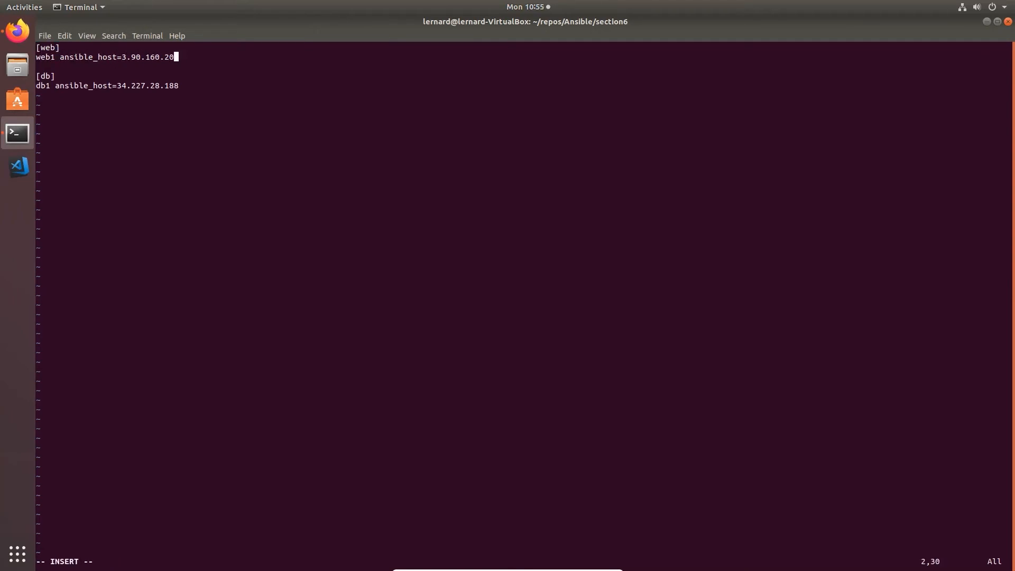
key(BackSpace)
key(BackSpace)
key(BackSpace)
key(BackSpace)
key(BackSpace)
key(BackSpace)
key(BackSpace)
key(BackSpace)
key(BackSpace)
key(BackSpace)
key(BackSpace)
right_click(371, 144)
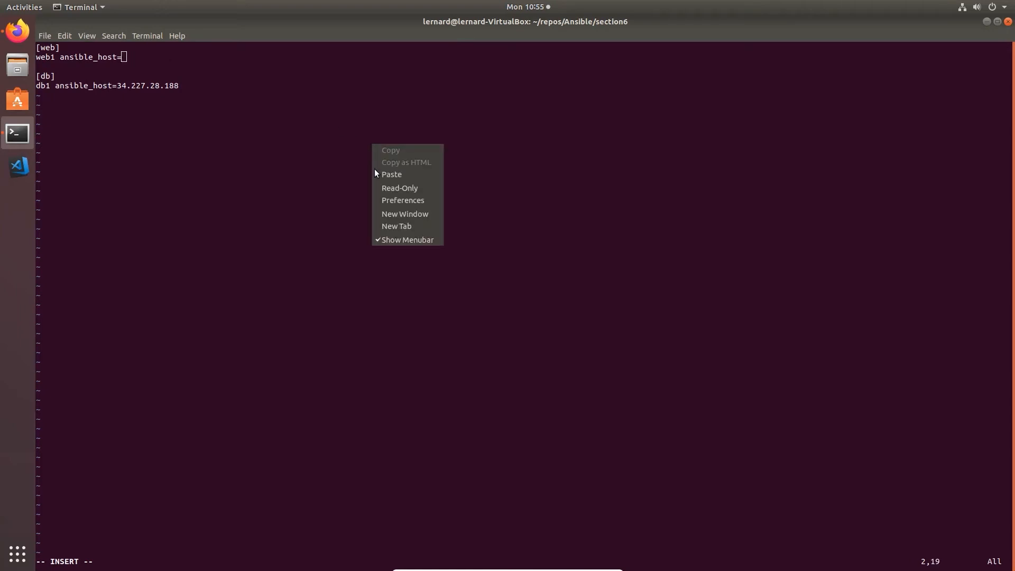
click(376, 174)
key(Escape)
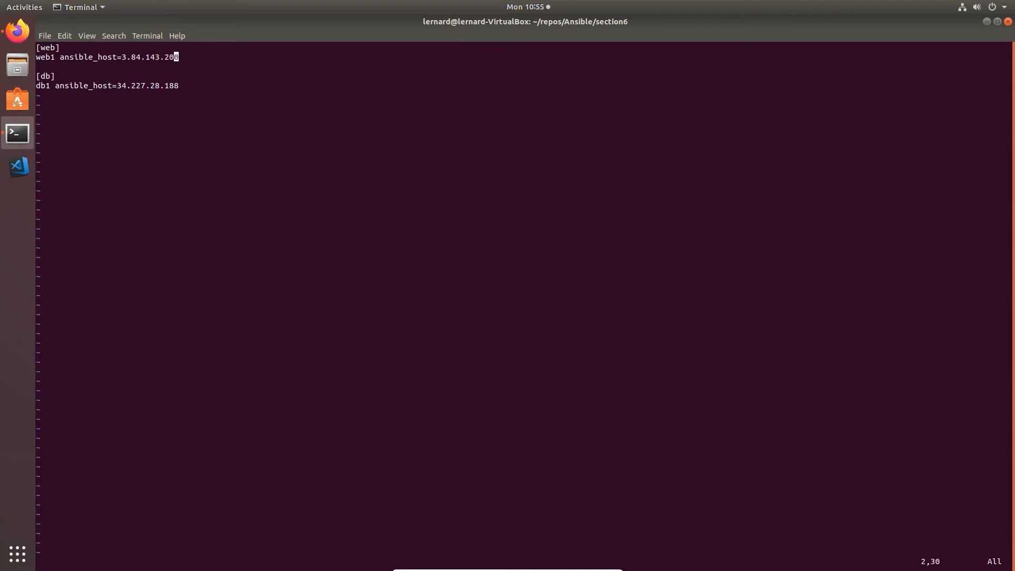
text(:wq)
key(Return)
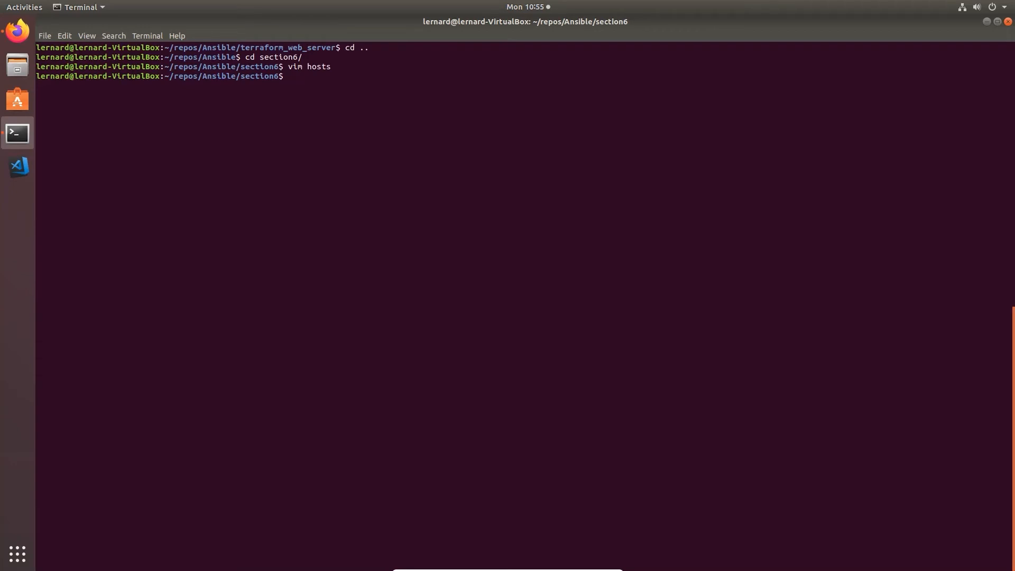
text(ansible-playbook -i hosts playbook_)
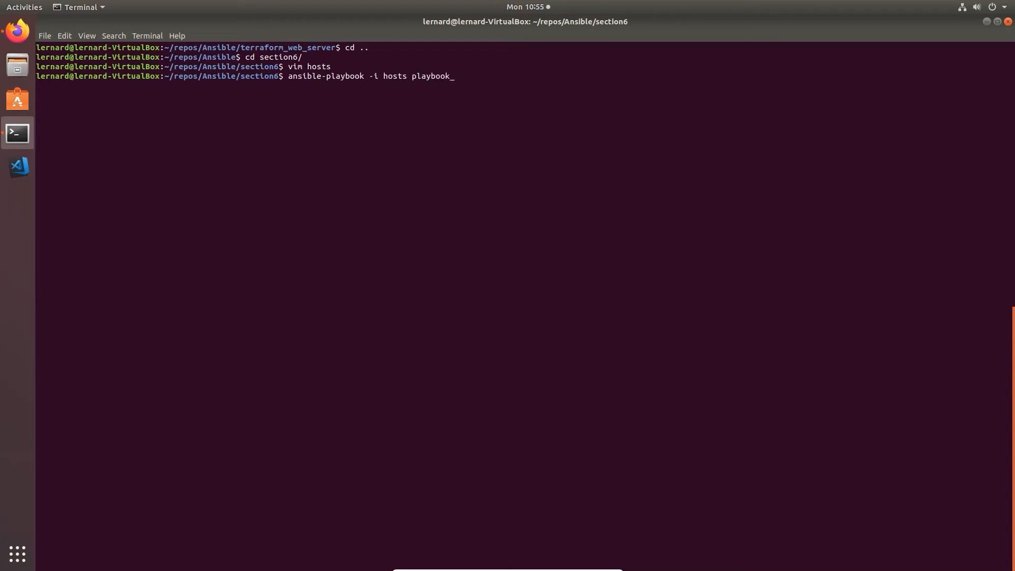
Run ansible-playbook -i hosts playbook_web.yml, ending with web1 ok=17, changed=15, failed=0
key(Tab)
key(Return)
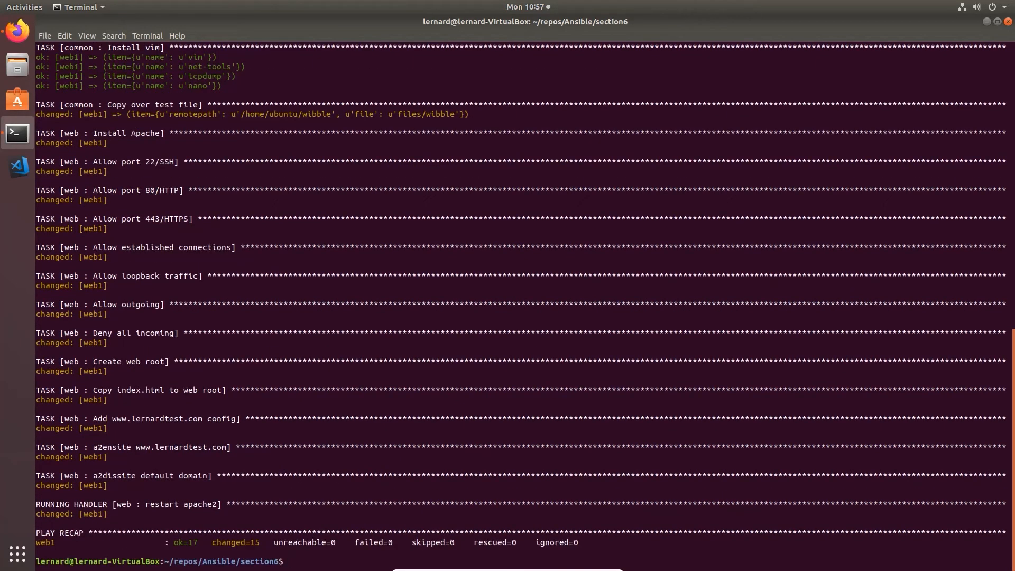
text(clear)
key(Return)
click(17, 31)
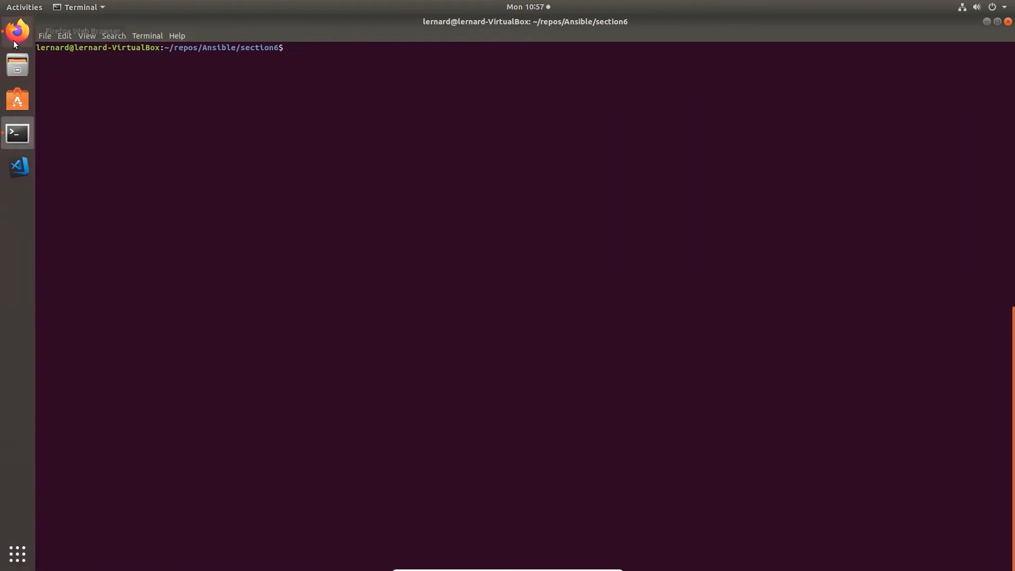
click(281, 38)
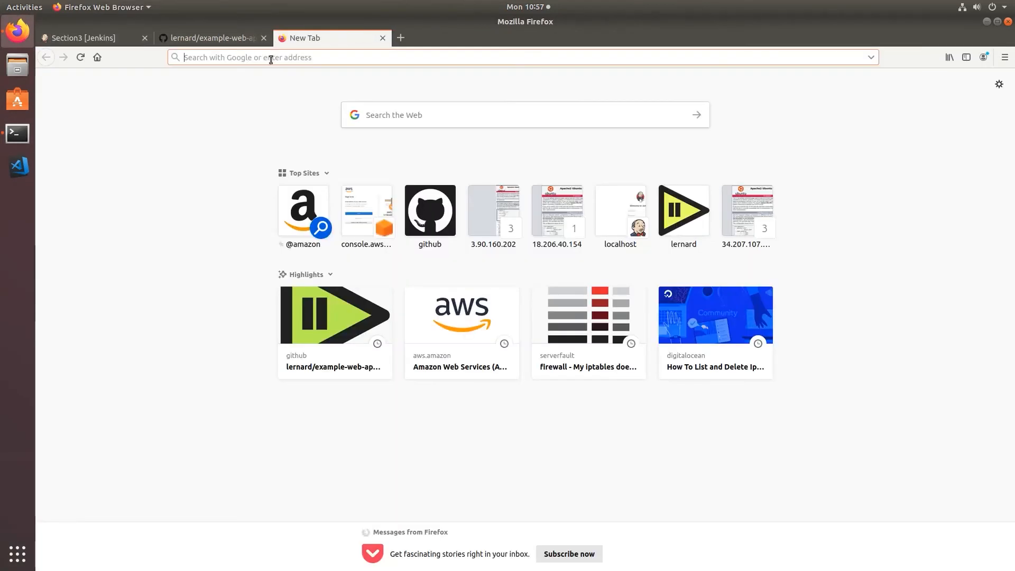
text(http://)
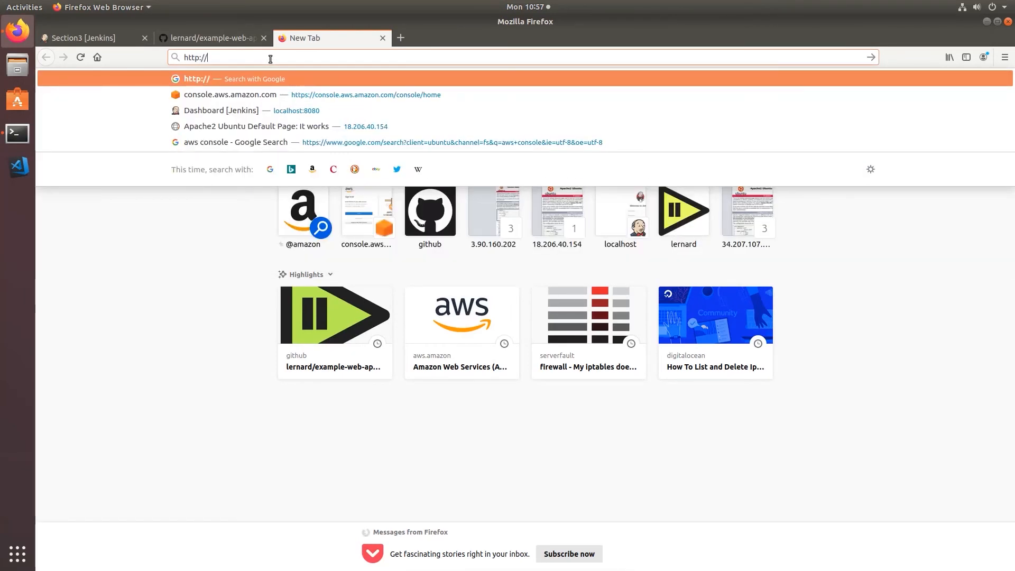
right_click(269, 58)
click(291, 100)
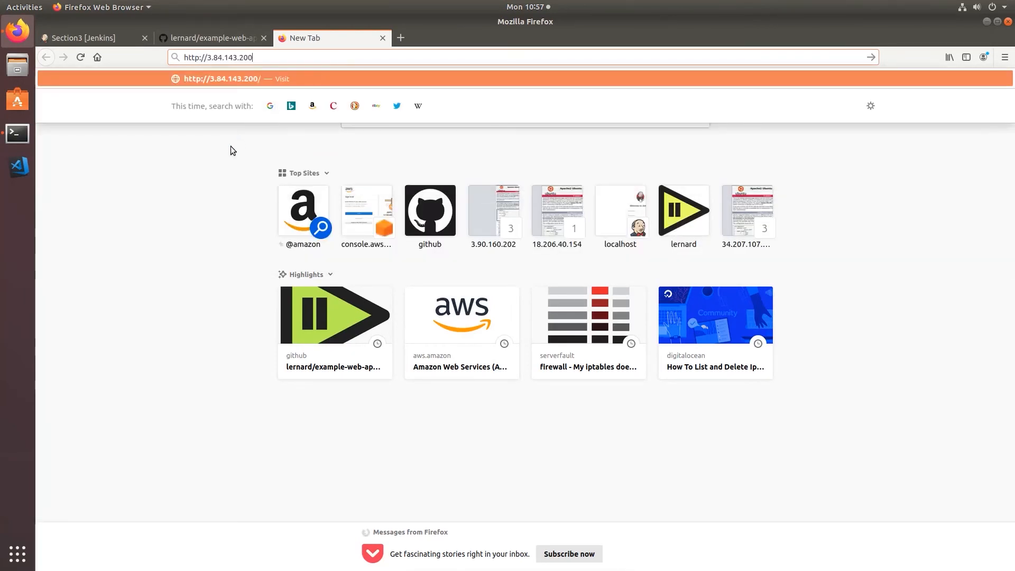
key(Return)
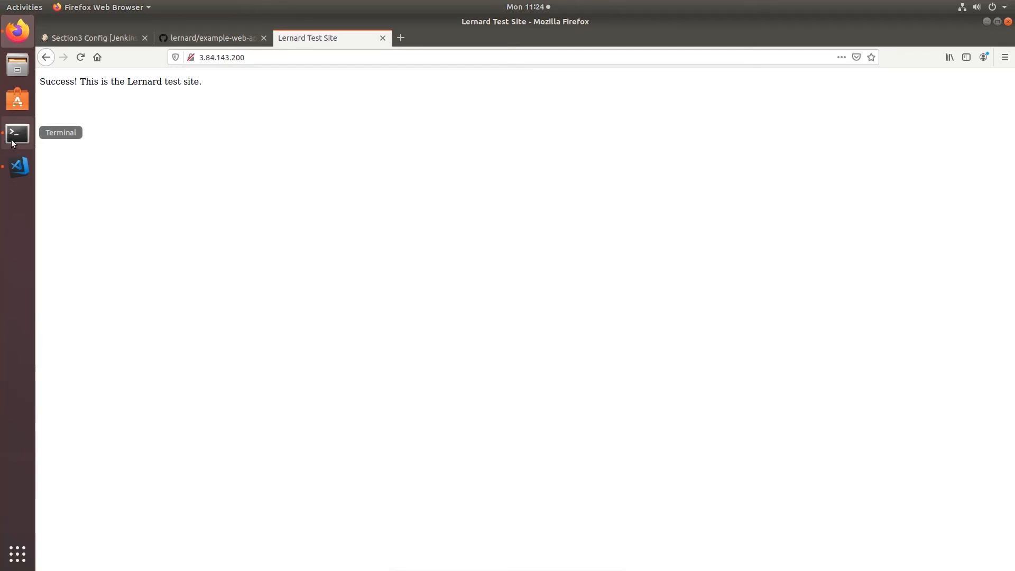
click(11, 142)
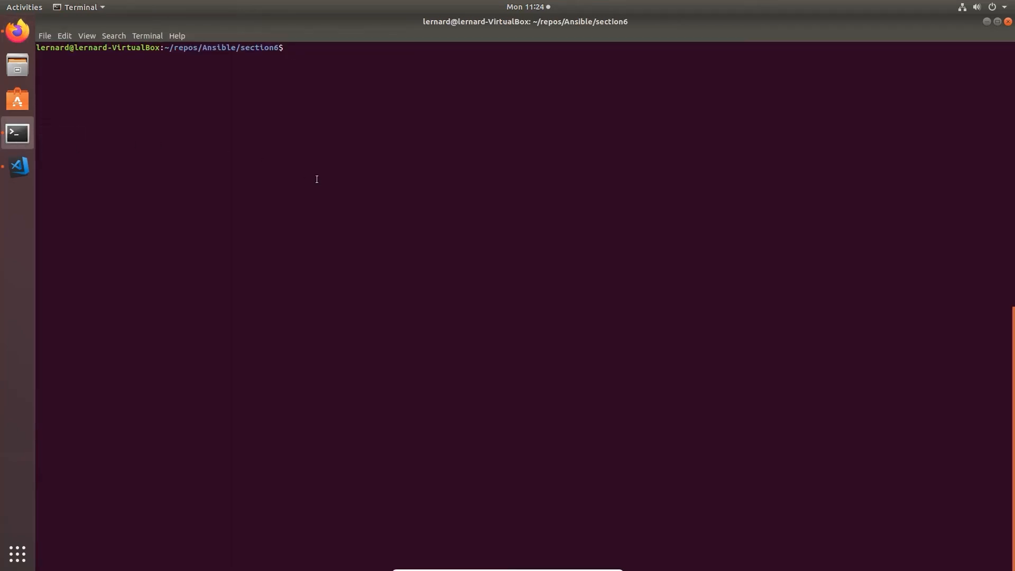
Copy ~/.ssh/id_rsa into /var/lib/jenkins/.ssh/ with sudo, entering the password, then clear the screen
text(sudo cp ~/.ssh/id_rsa /var/lib/j)
key(Tab)
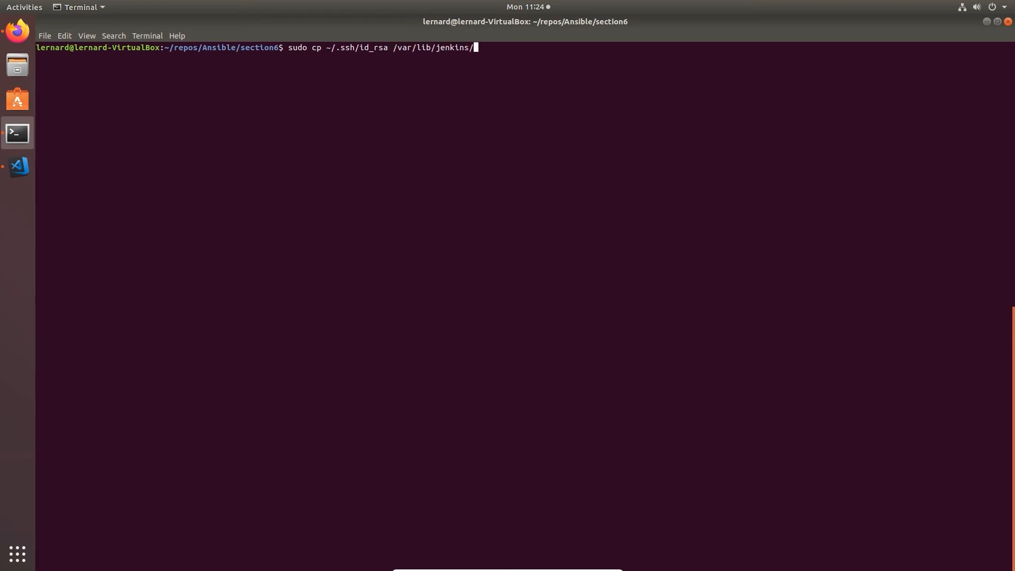
text(.ssh/)
key(Return)
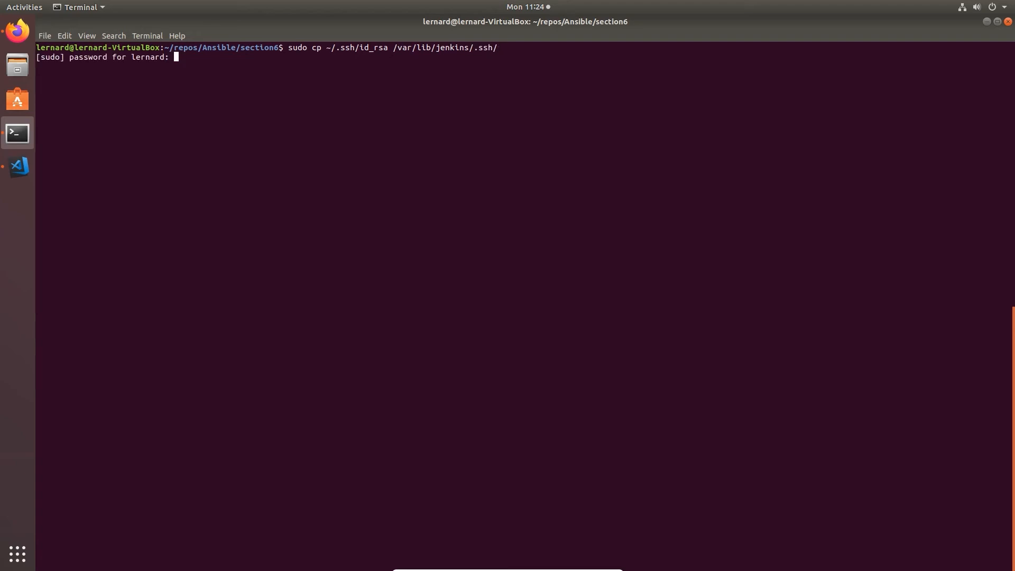
key(Return)
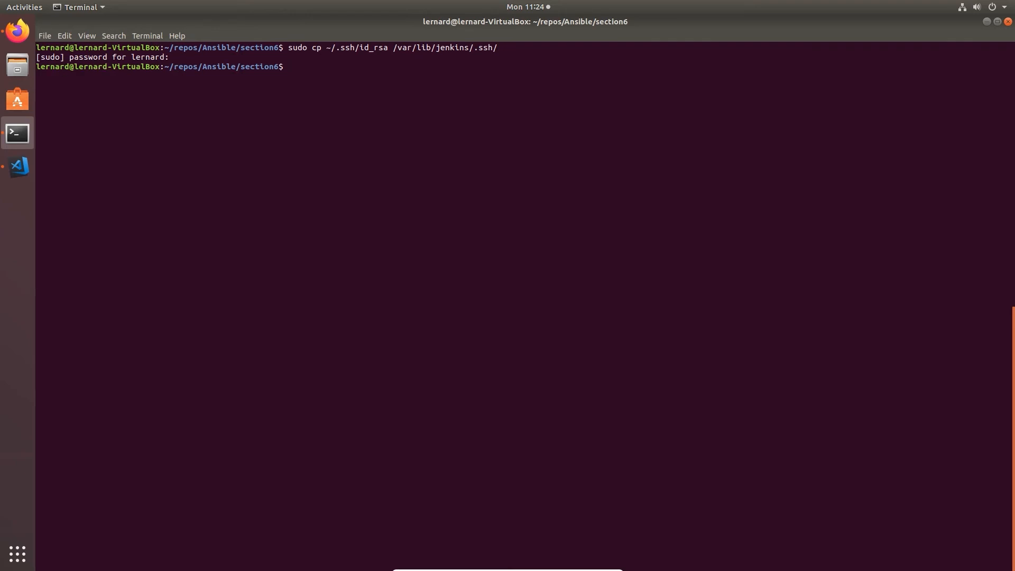
text(clear)
key(Return)
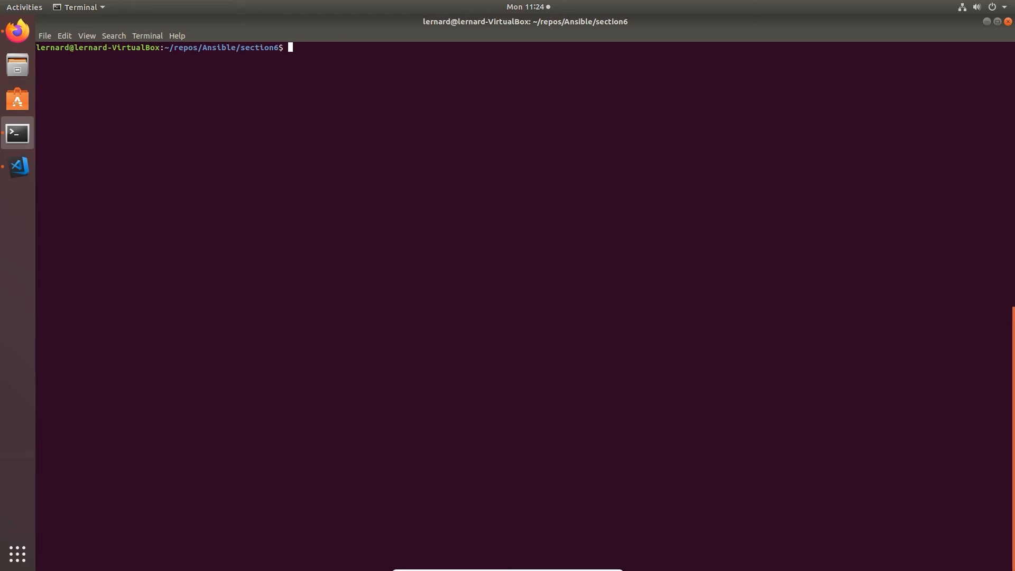
Make jenkins:jenkins the owner of /var/lib/jenkins/.ssh/id_rsa with chown, then clear the terminal
text(sudo chown )
text(jenkins:jenkins)
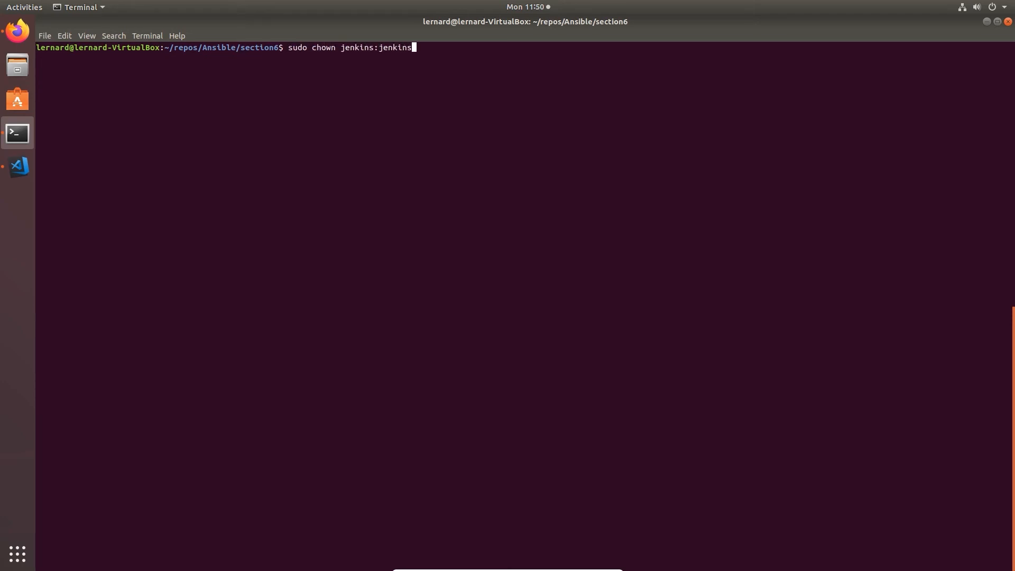
text( /var/lib/jenkins/.ssh/)
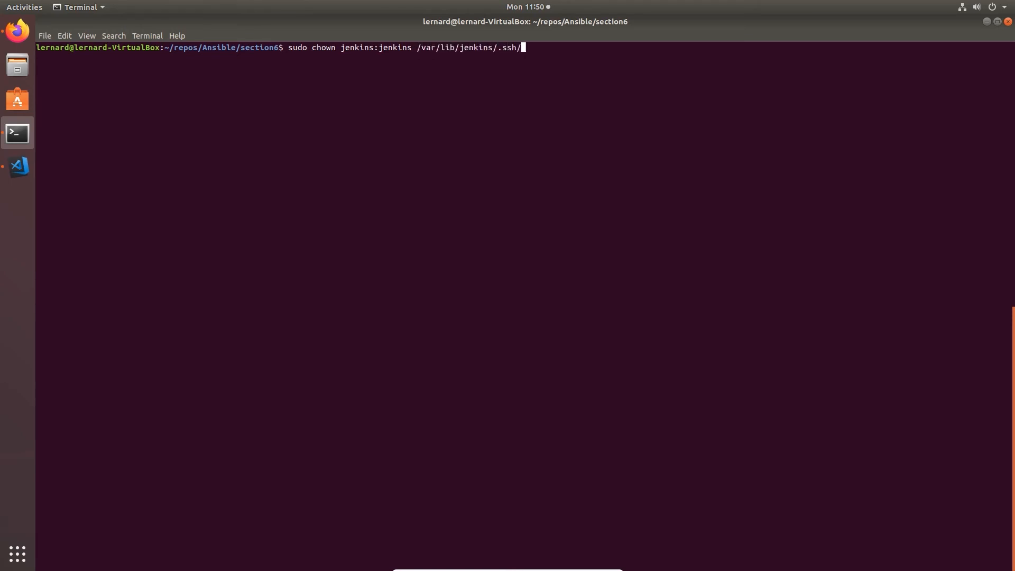
text(id_rsa)
key(Return)
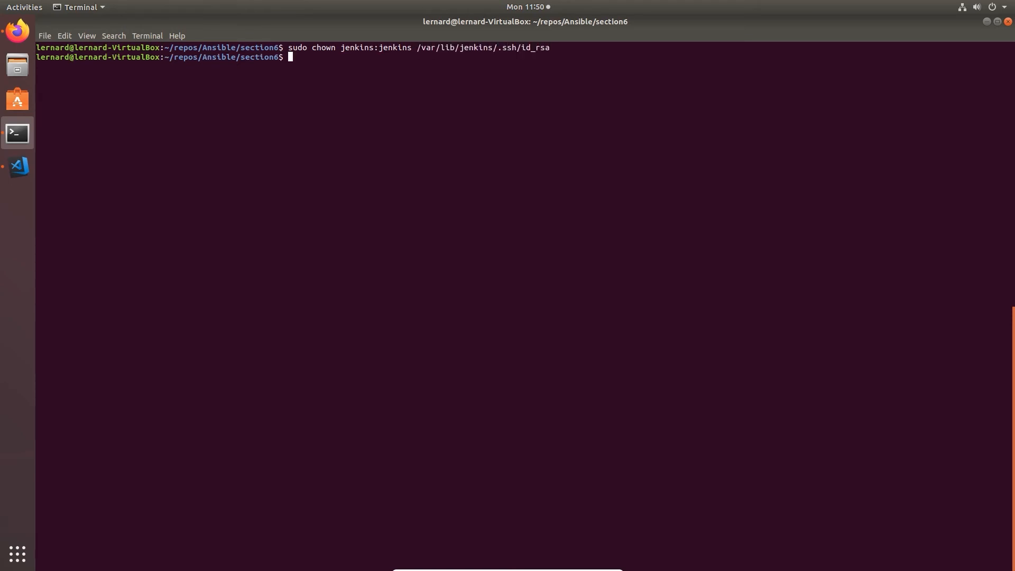
text(clear)
key(Return)
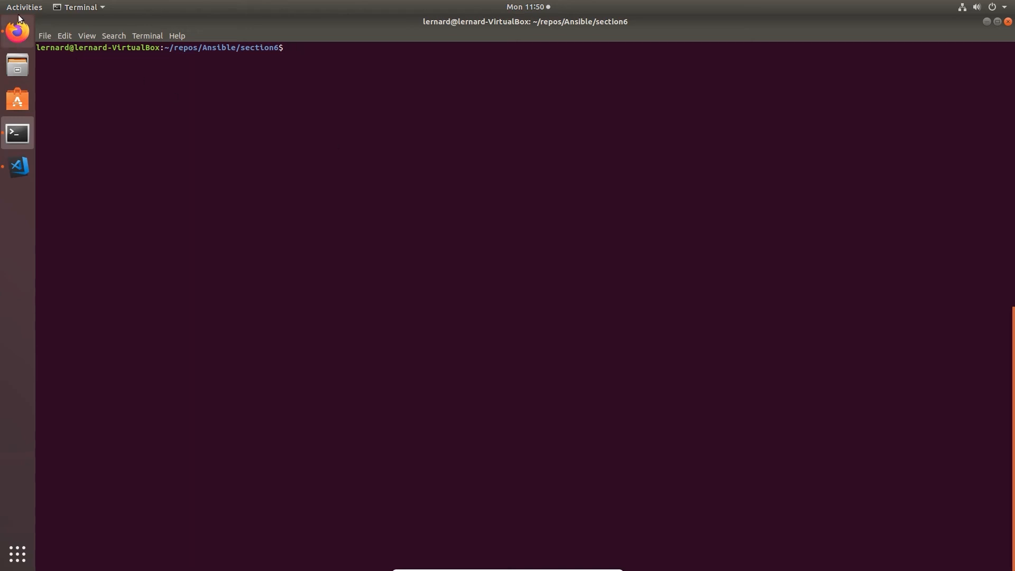
In Firefox, open the Section3 job's configuration and add an empty Execute shell build step after npm run build
click(16, 32)
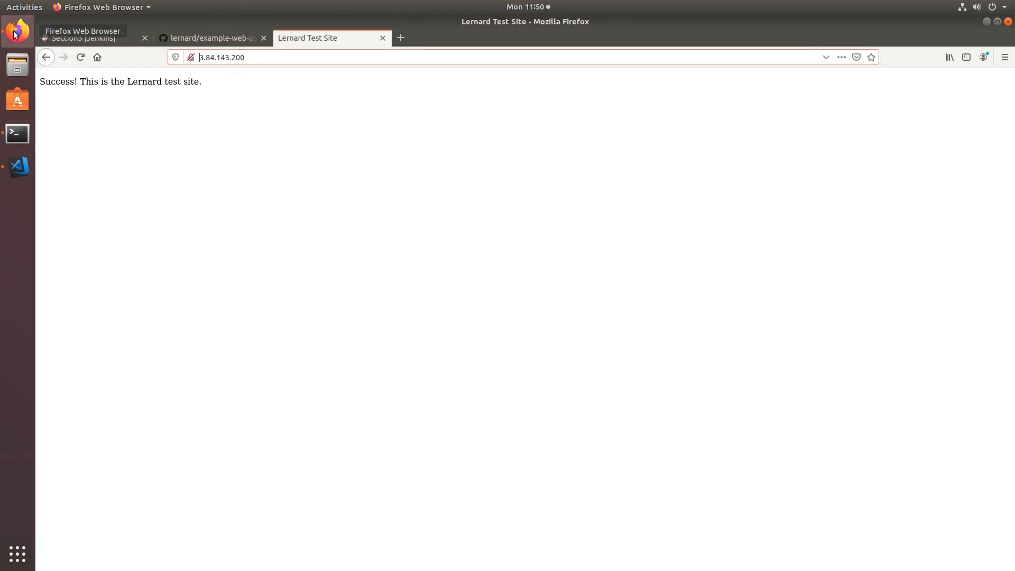
click(94, 40)
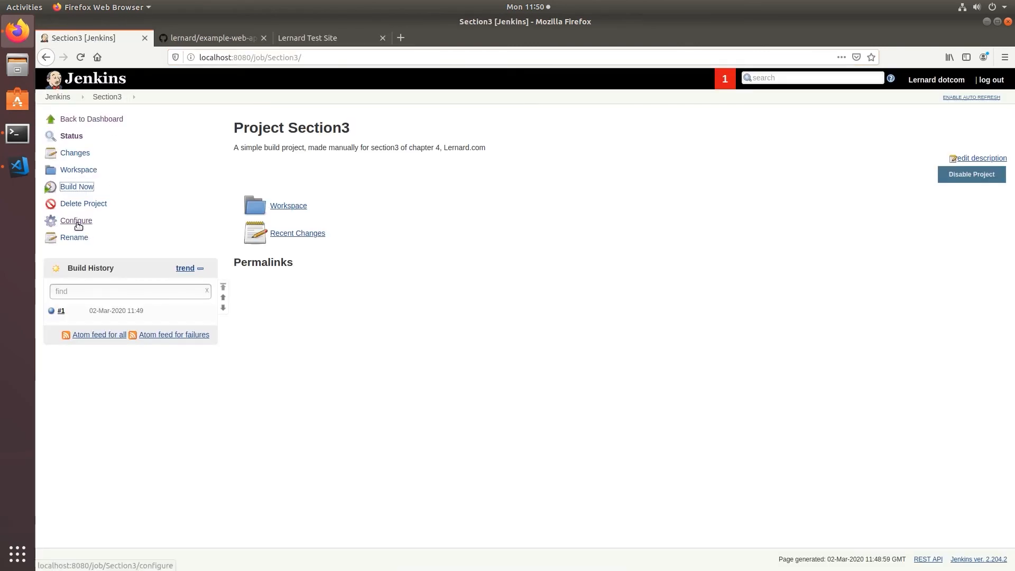
click(76, 222)
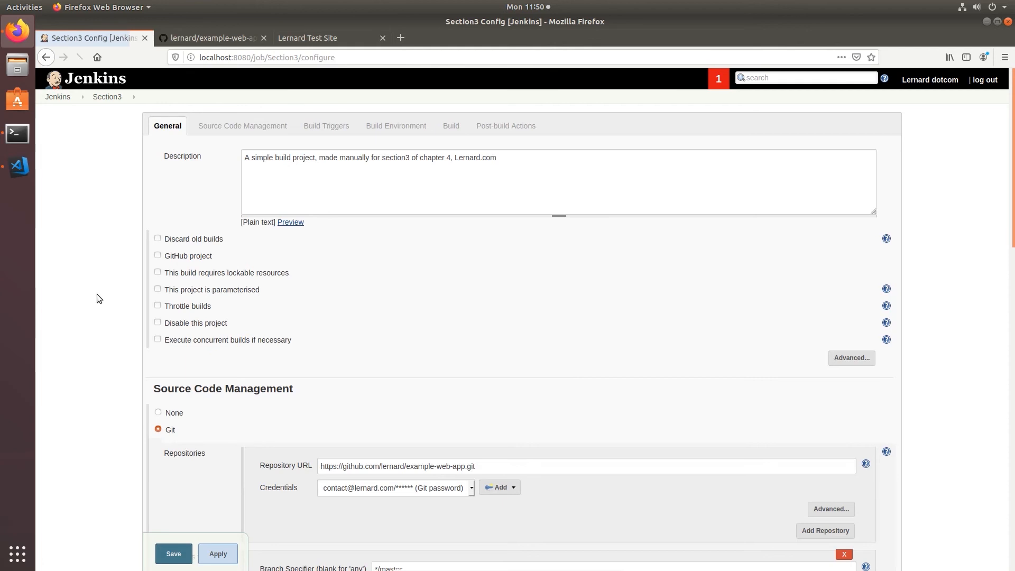
scroll(97, 310, down, 3)
scroll(96, 312, down, 12)
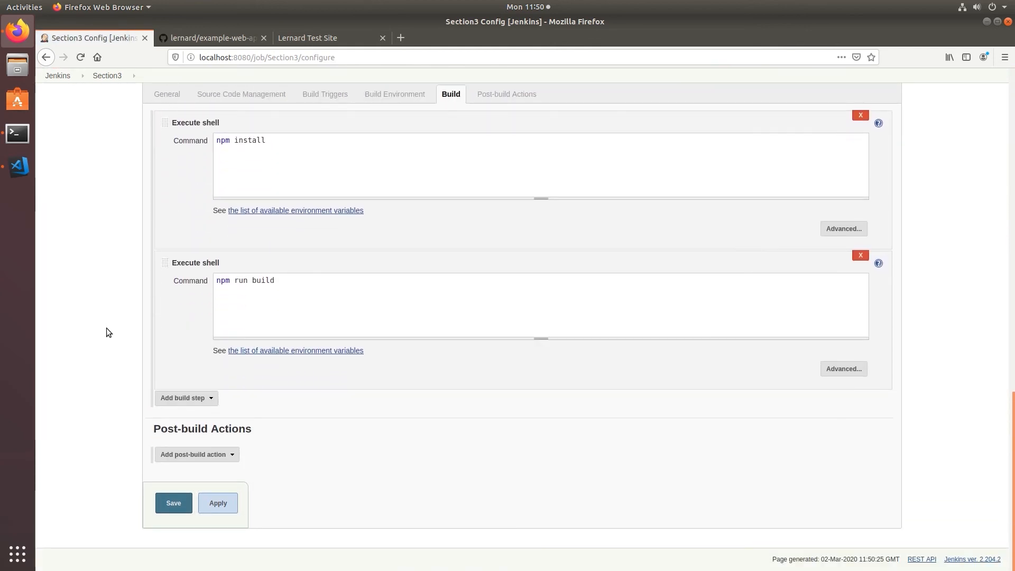
click(178, 402)
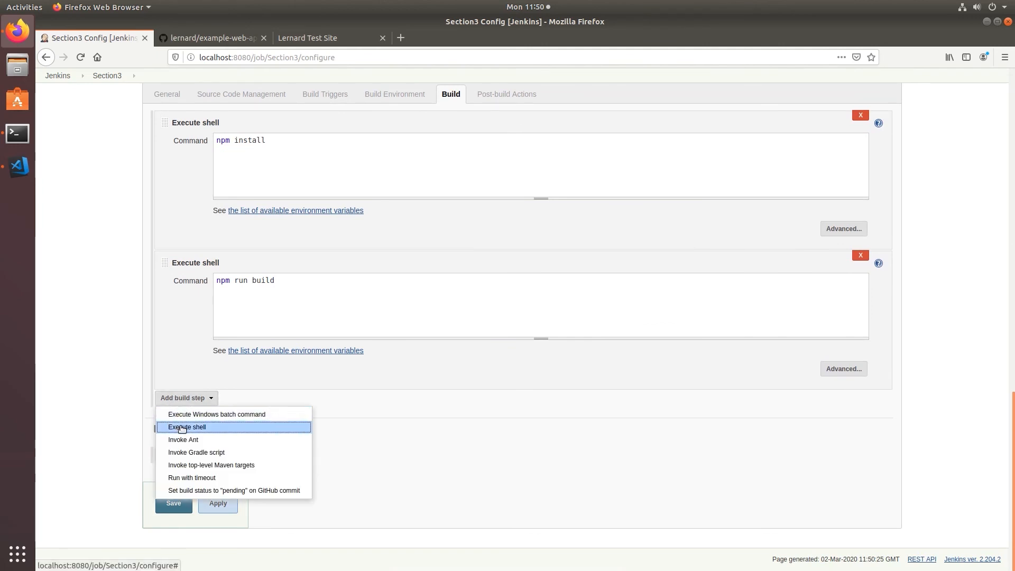
click(182, 426)
click(228, 434)
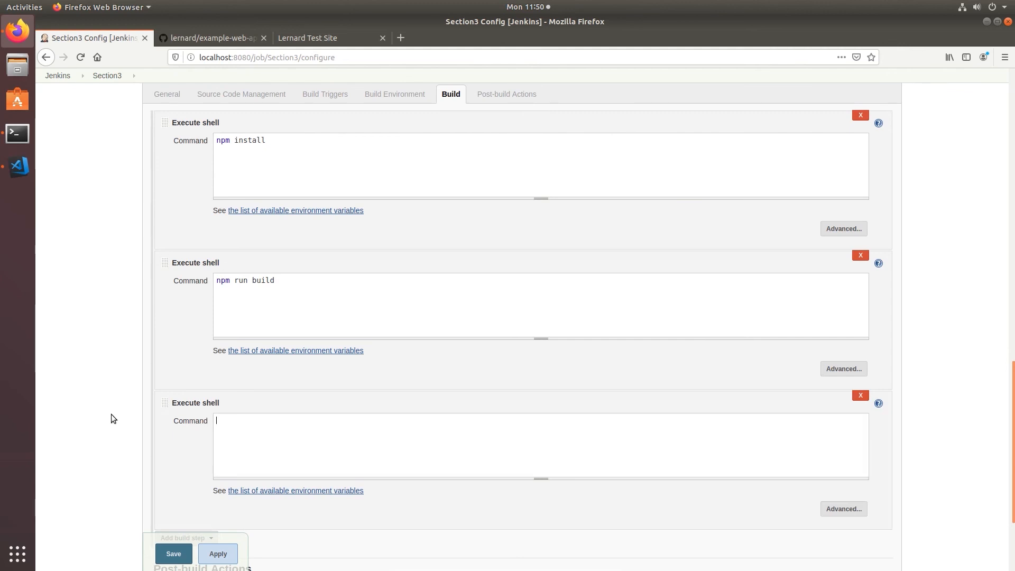
text(scp -rv -o StrictHostKeyChecking)
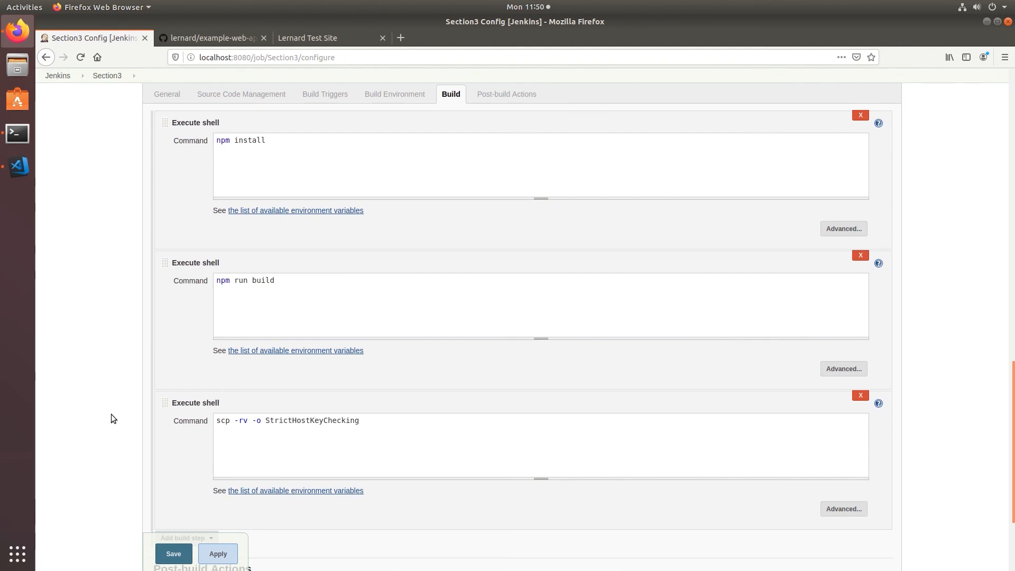
text(=no -o UserKnownHostsFile)
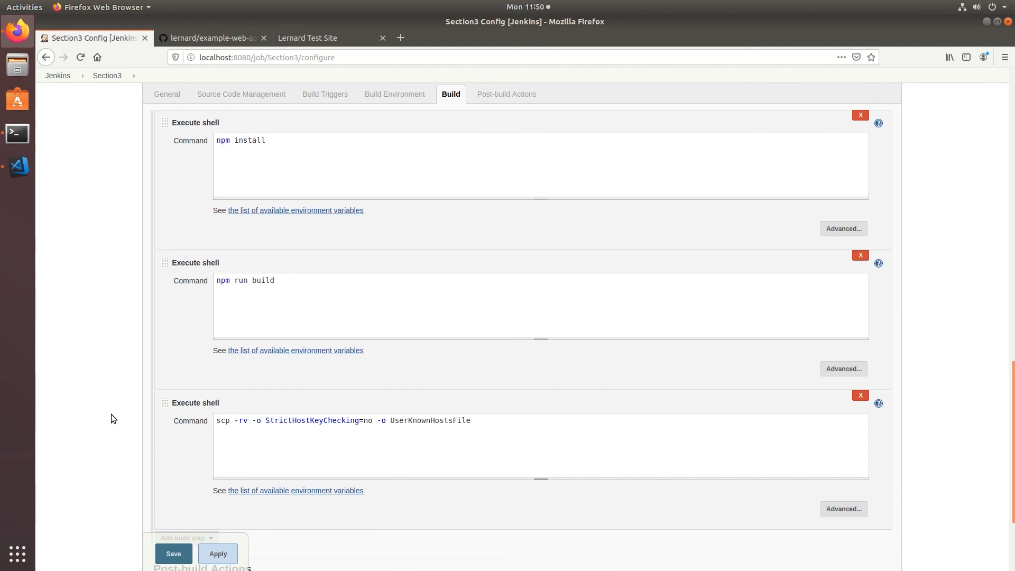
text(=/dev/null)
text(/var/lib/jenkins/workspa)
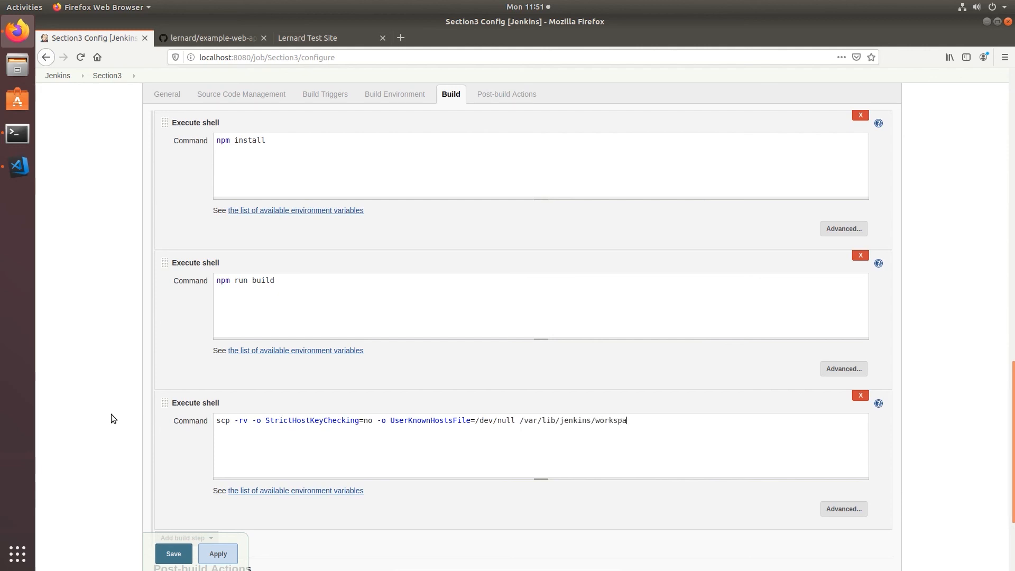
text(ce/Section3/build/* ubuntu)
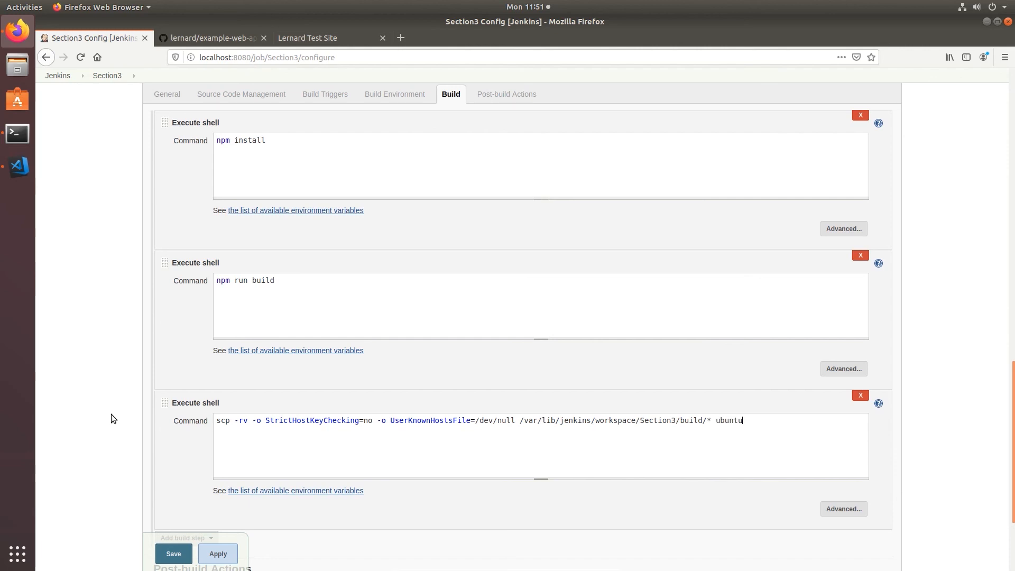
text(@3.84.143.200:/var/www/www.)
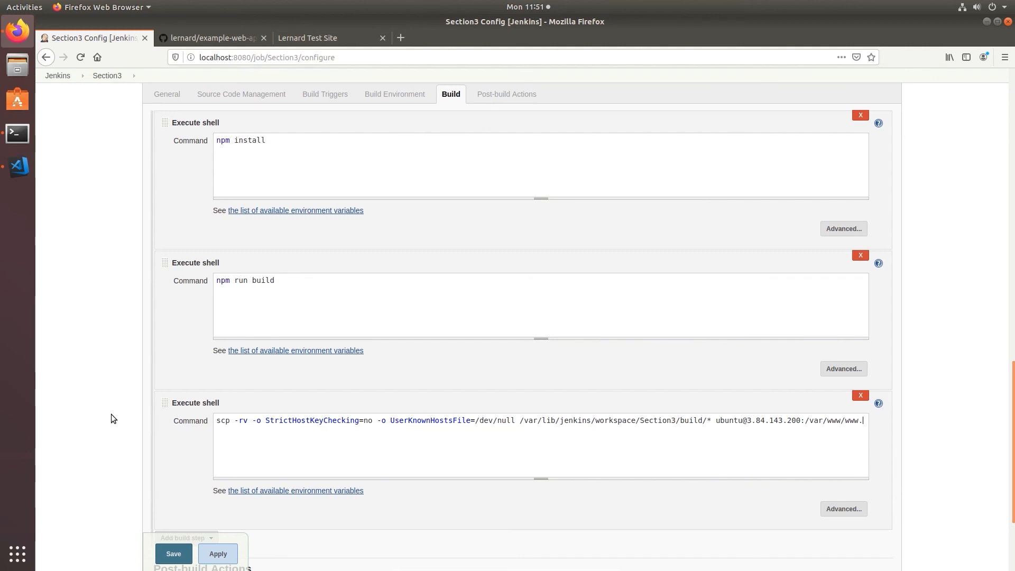
text(lernardtest.com)
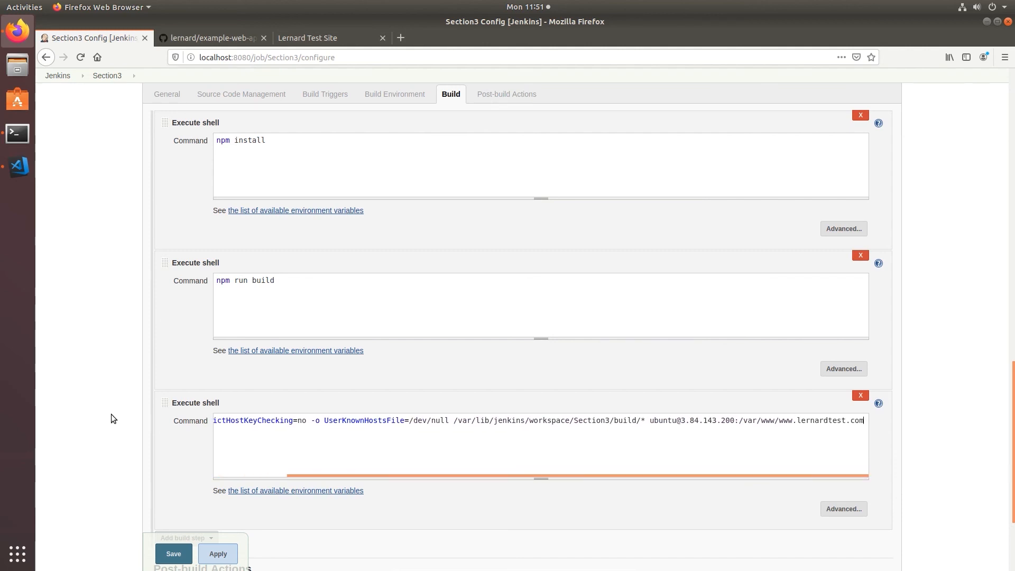
text(/)
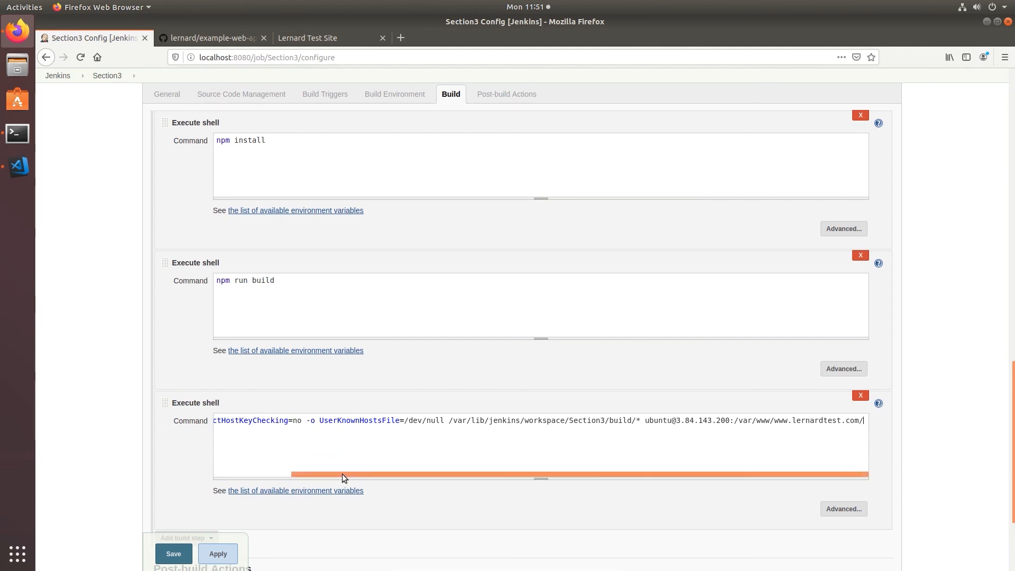
drag(324, 477, 250, 475)
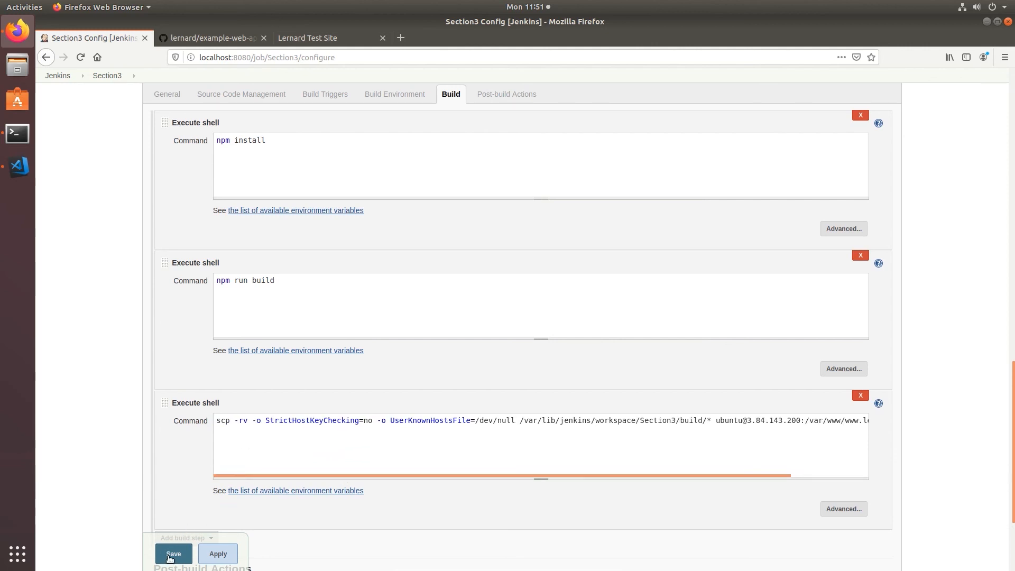
click(173, 554)
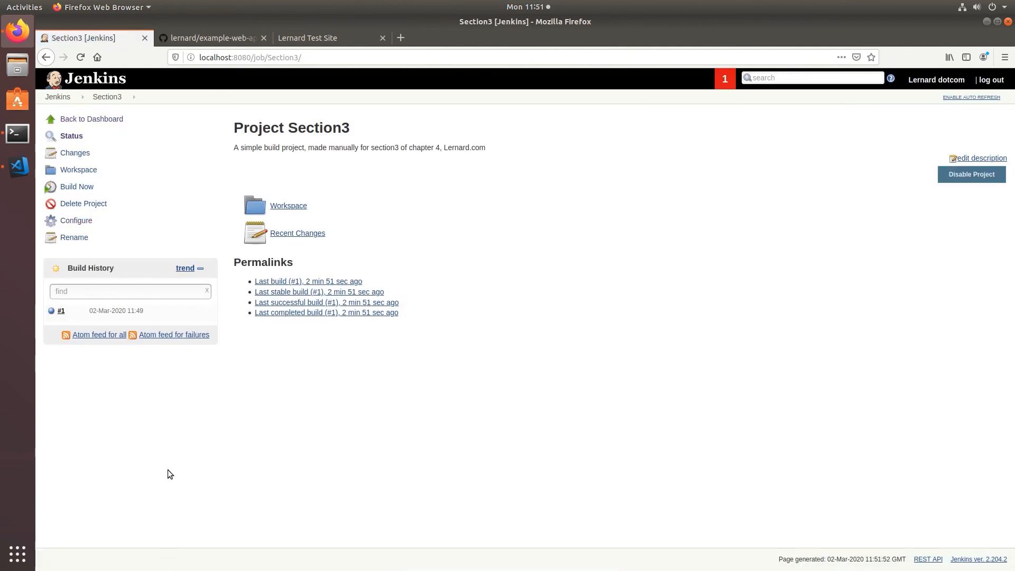
Start build #2 of Section3 and view its console output
click(77, 187)
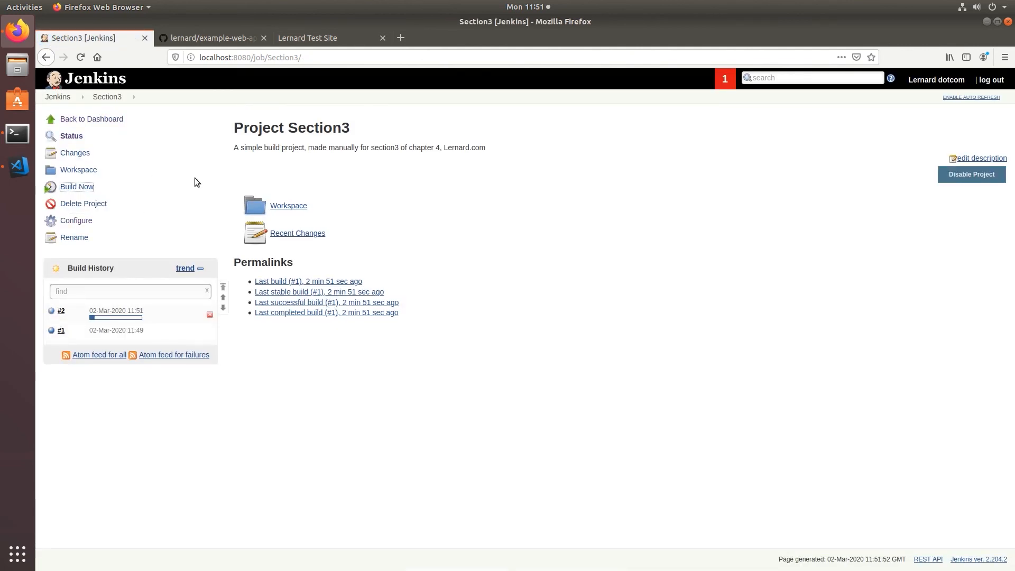
click(61, 311)
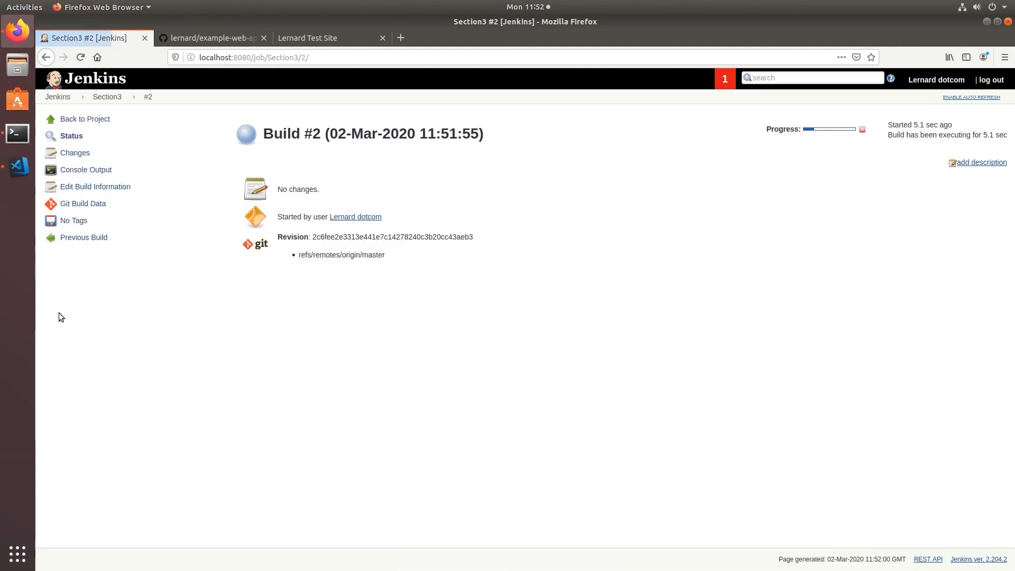
click(79, 170)
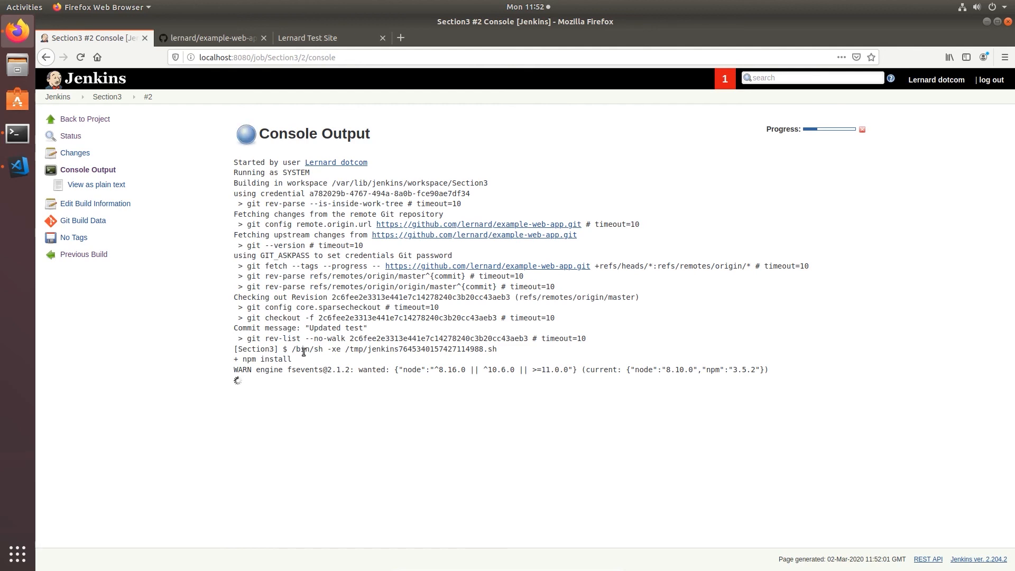
Confirm the log shows npm install, npm run build and Finished: SUCCESS, then reload the Lernard Test Site
drag(301, 361, 243, 360)
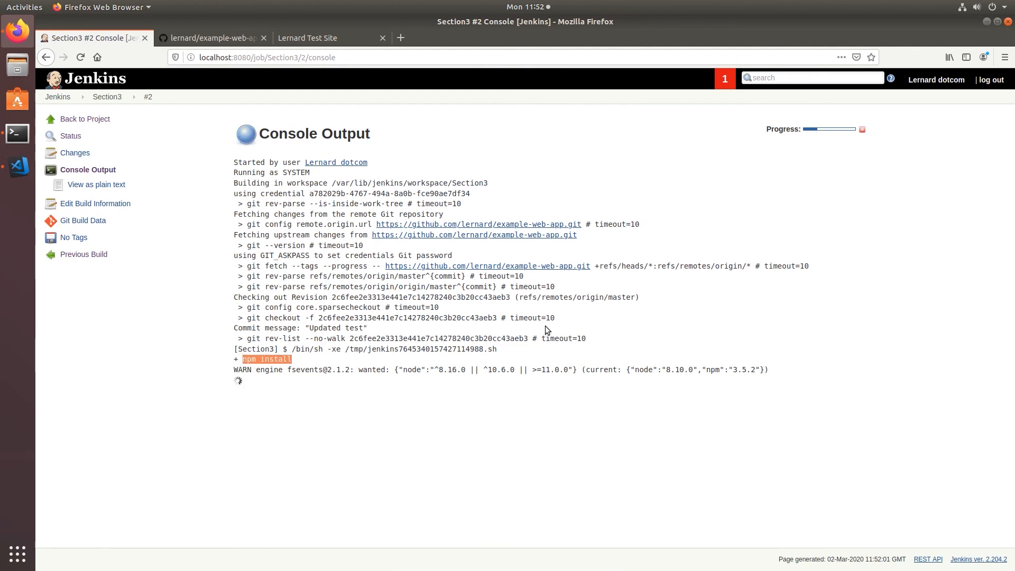
click(880, 291)
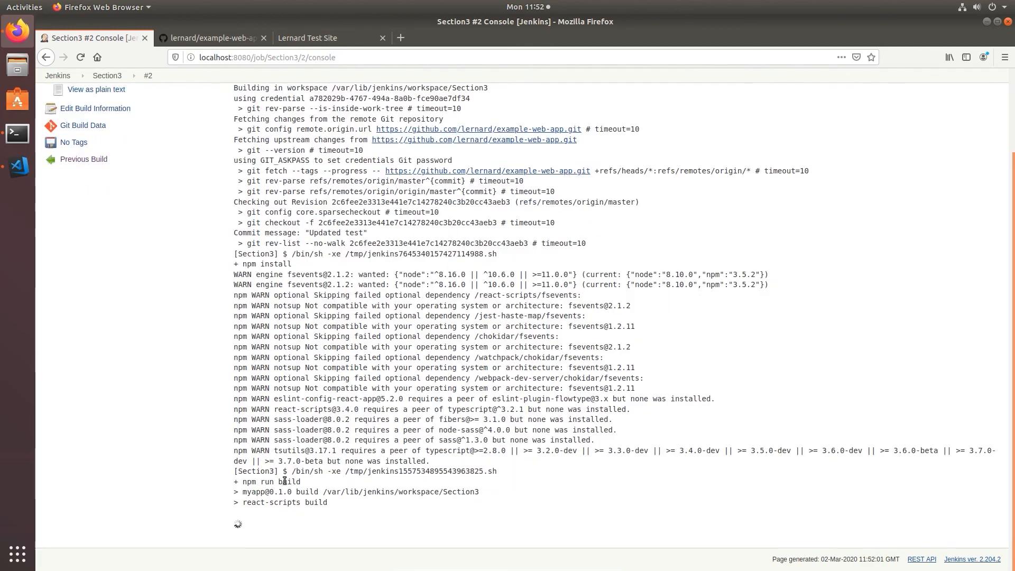
drag(301, 482, 243, 482)
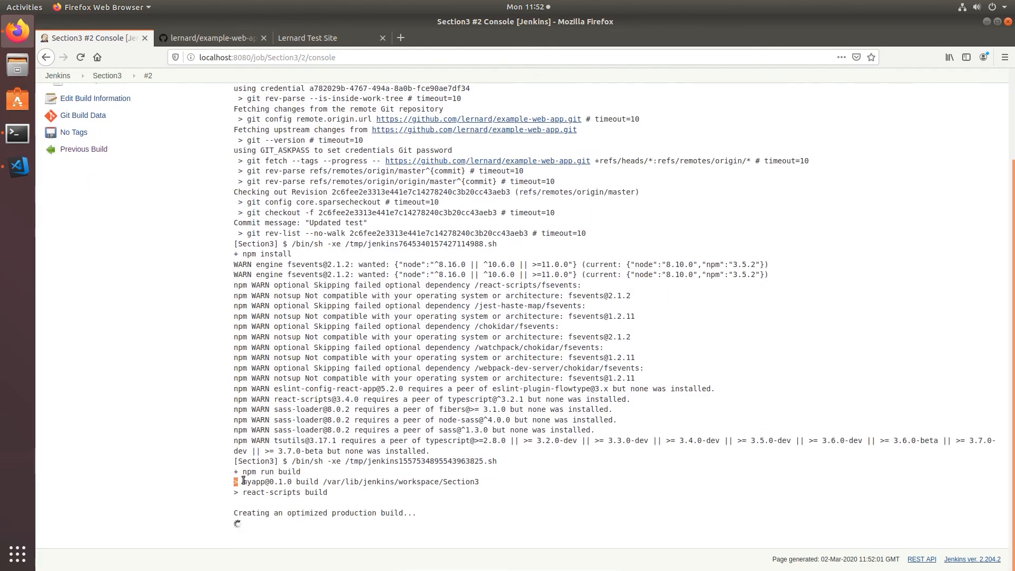
click(253, 475)
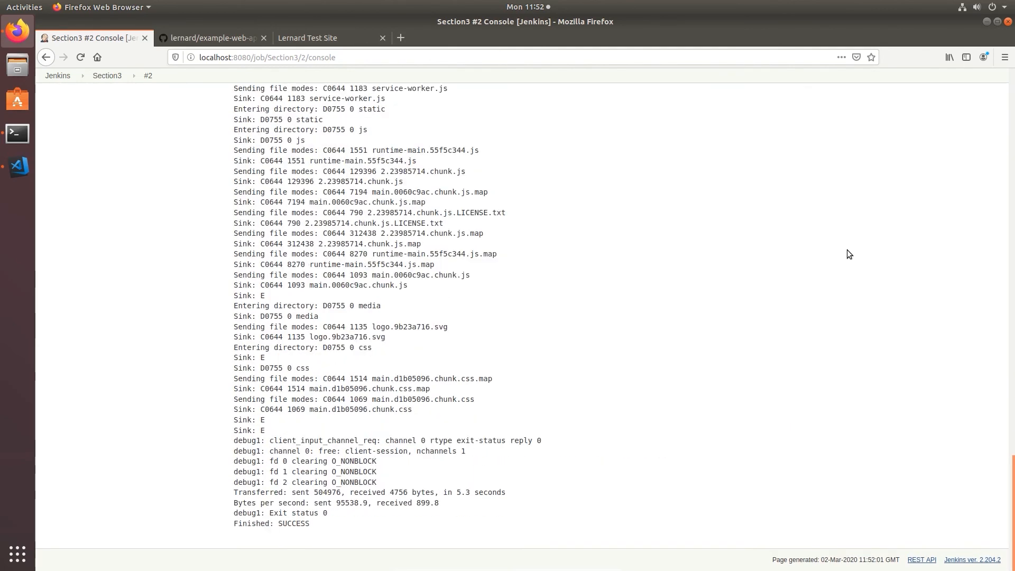
drag(311, 524, 243, 526)
click(425, 525)
click(312, 40)
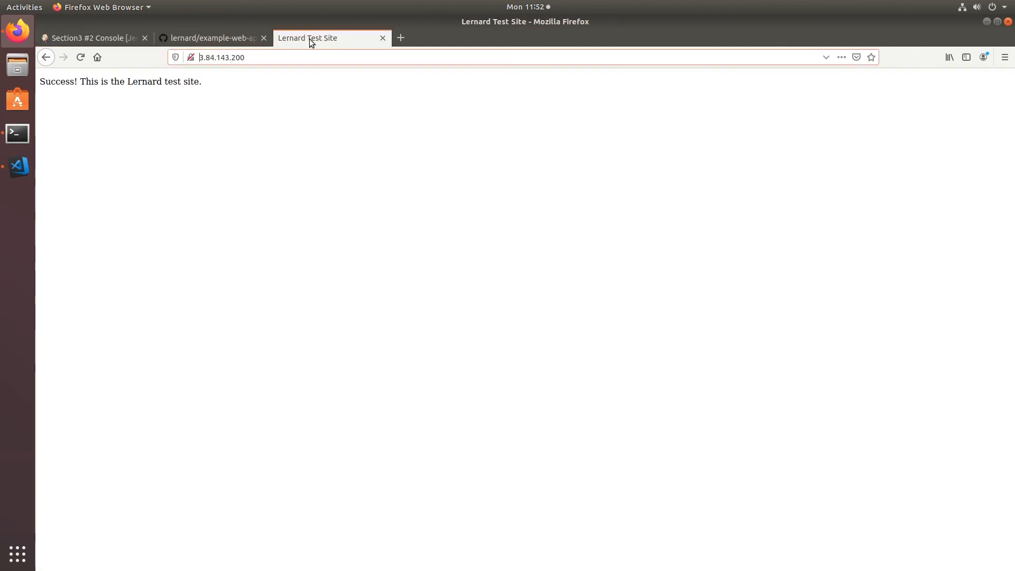
click(81, 59)
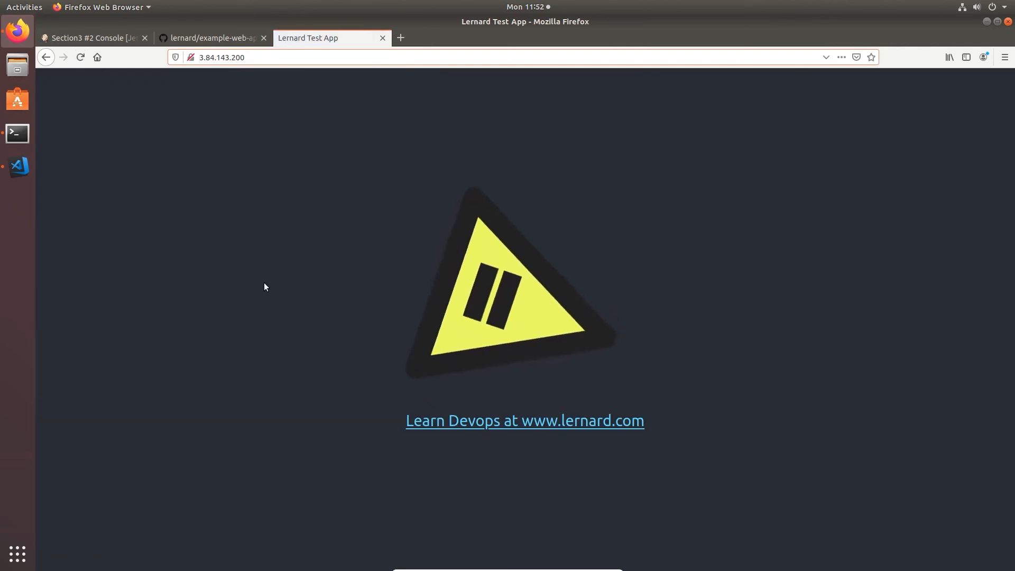